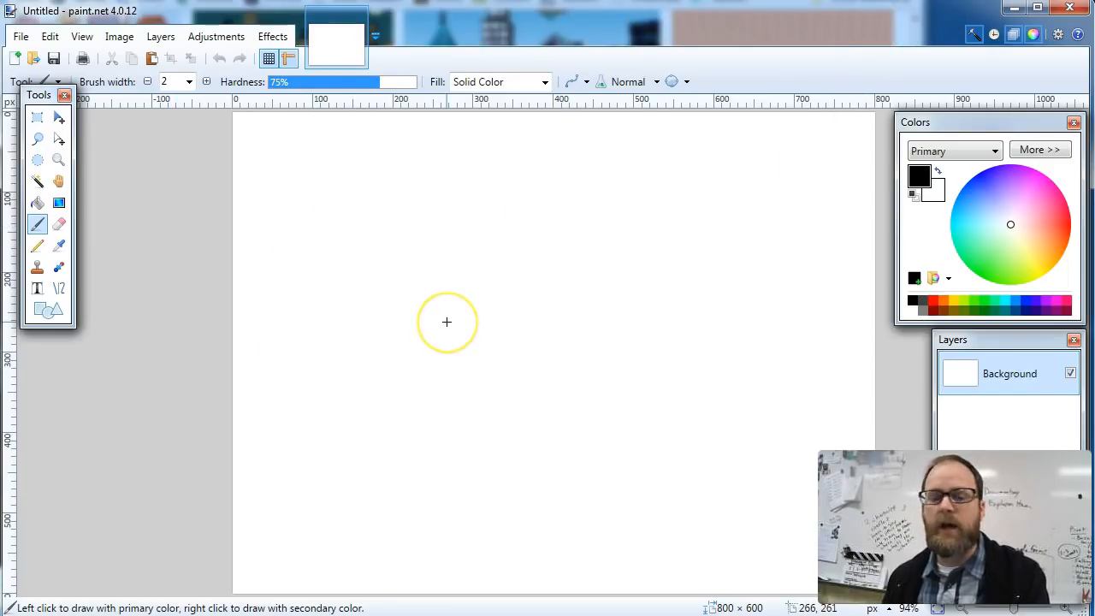
# Move the toolbox down clear of the tool options and place the Layers window beside the Colors window.
pyautogui.click(260, 348)
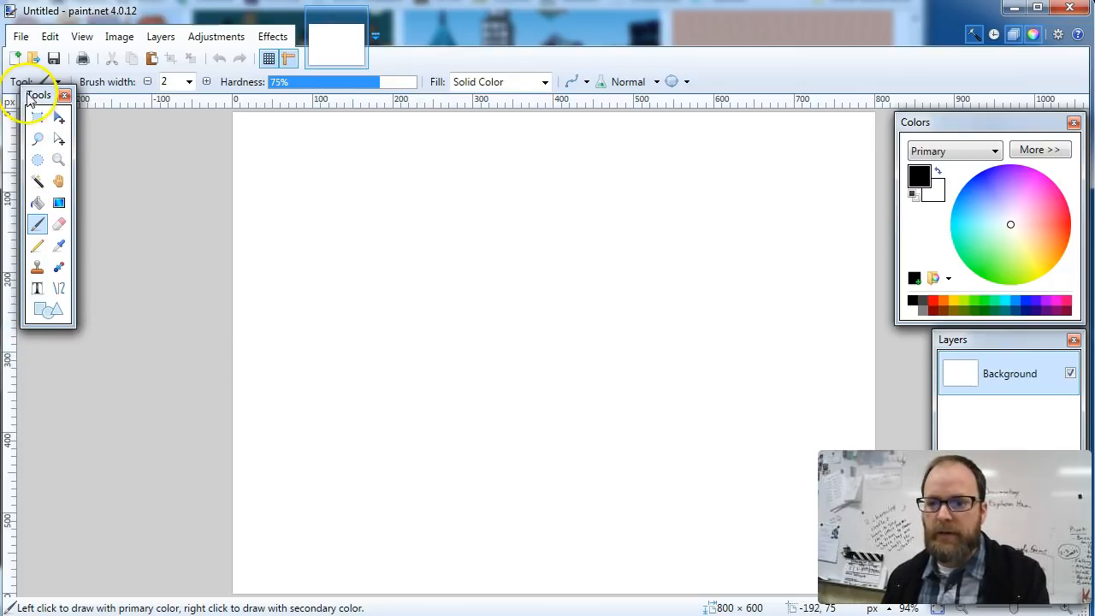
pyautogui.moveTo(34, 95); pyautogui.dragTo(42, 121)
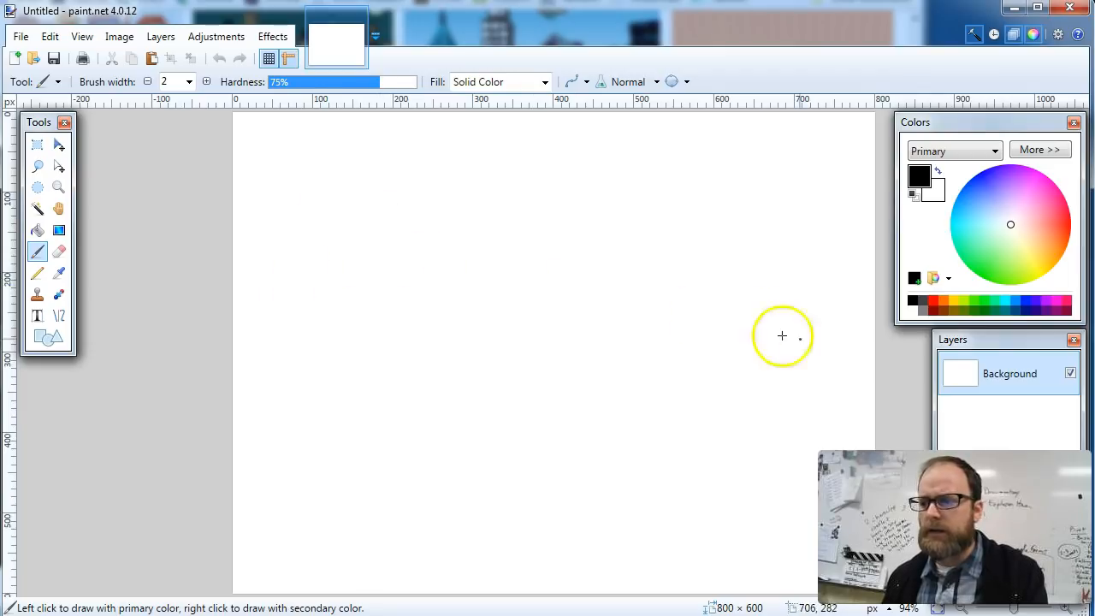
pyautogui.moveTo(1014, 349); pyautogui.dragTo(822, 115)
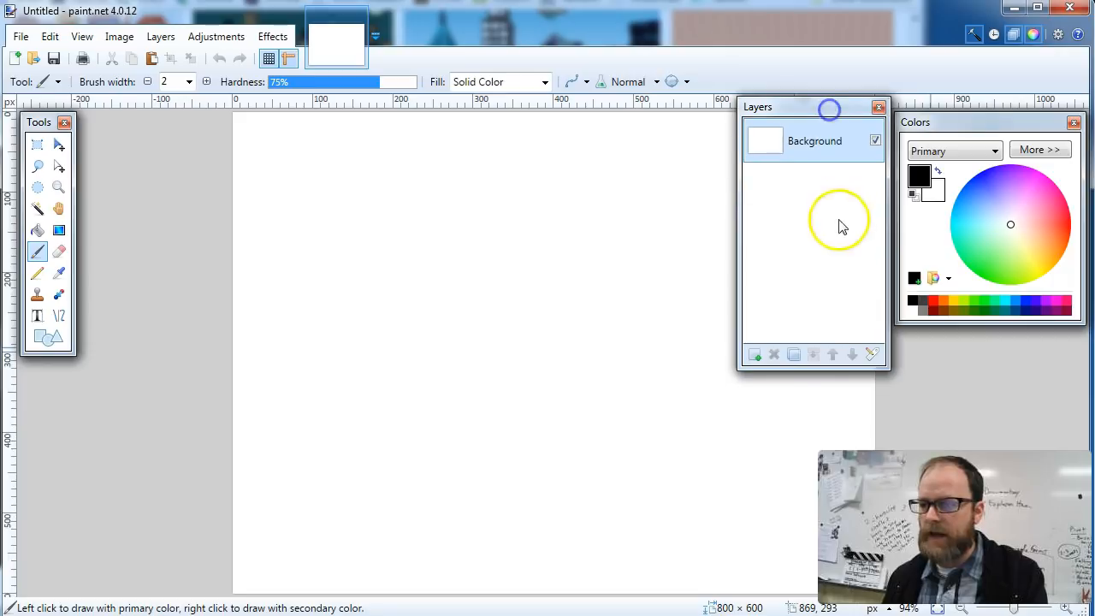
# Add a new layer, align the Layers window level with the Colors window, and name the layer "buildings".
pyautogui.click(759, 356)
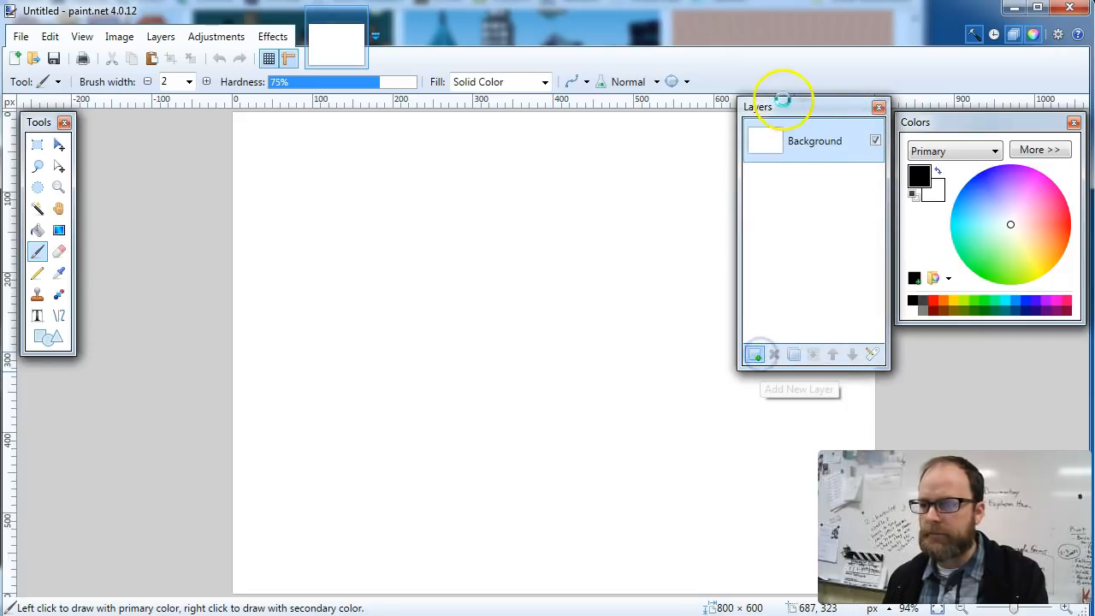
pyautogui.moveTo(788, 108); pyautogui.dragTo(787, 139)
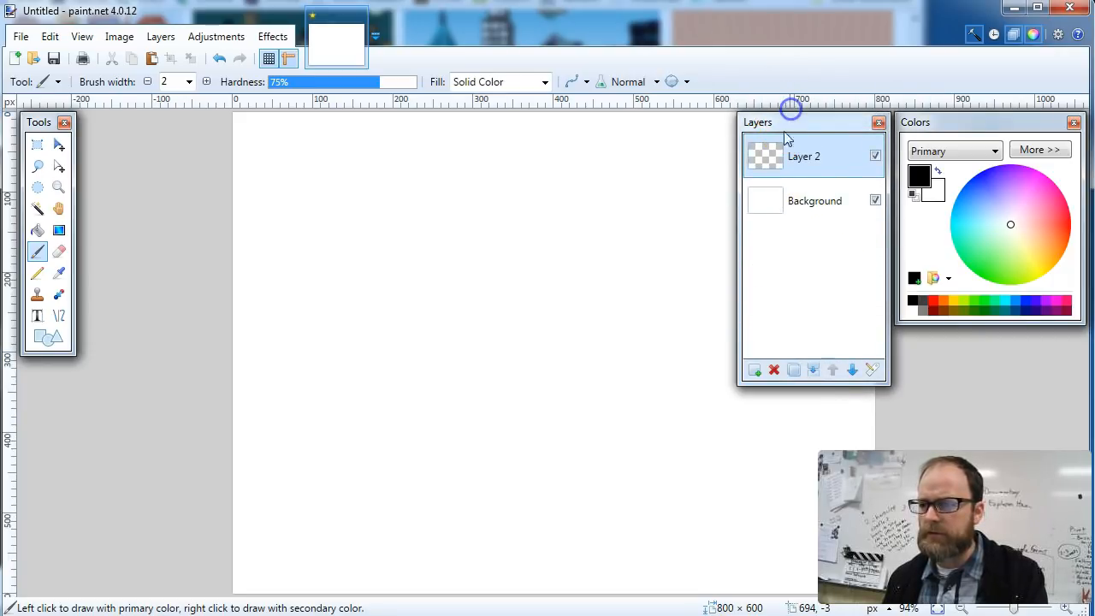
pyautogui.doubleClick(809, 157)
pyautogui.write('buildings')
pyautogui.press('Return')
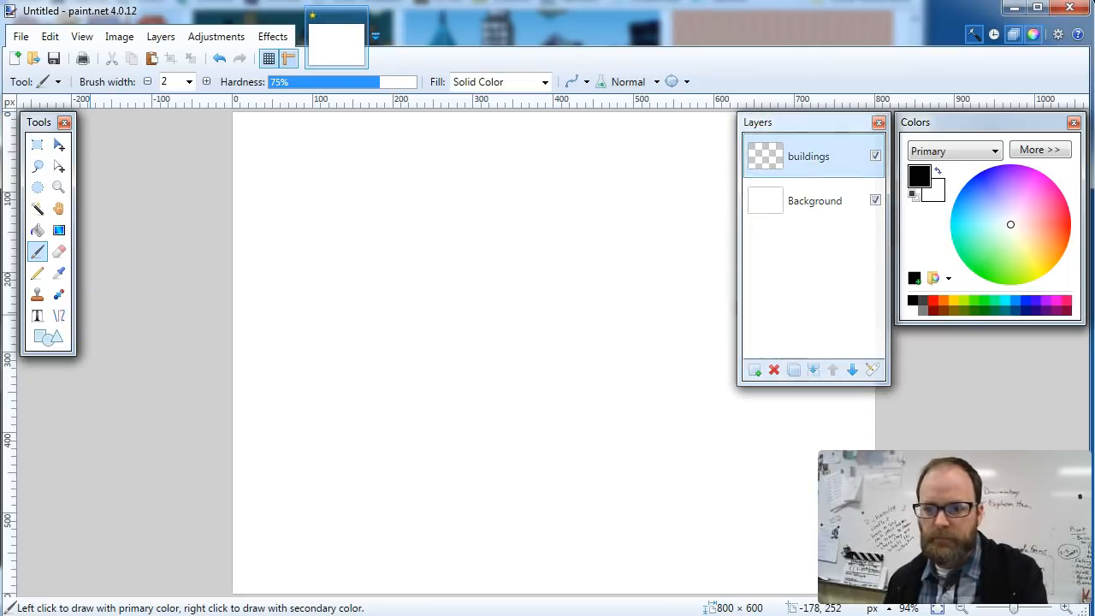
# Set up the Shapes tool to draw rectangles as filled shapes with an outline.
pyautogui.click(49, 339)
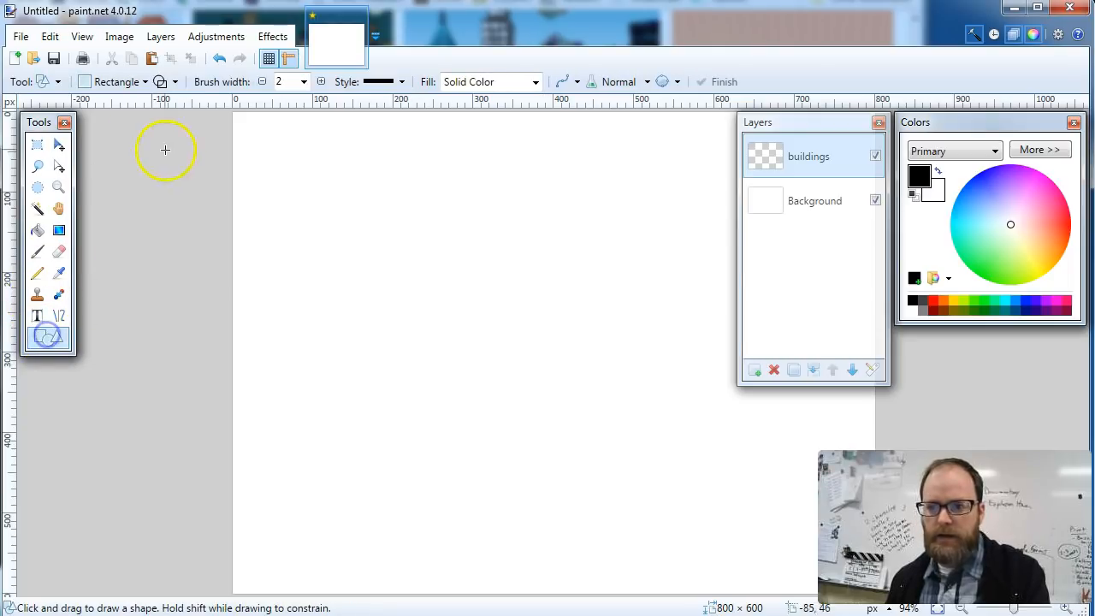
pyautogui.click(176, 81)
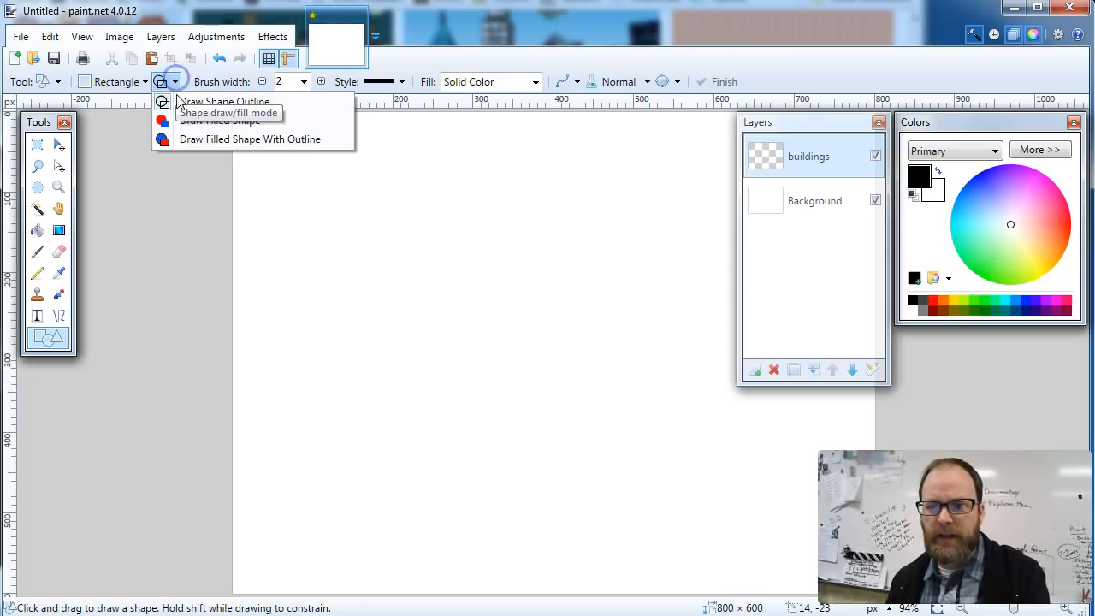
pyautogui.click(213, 139)
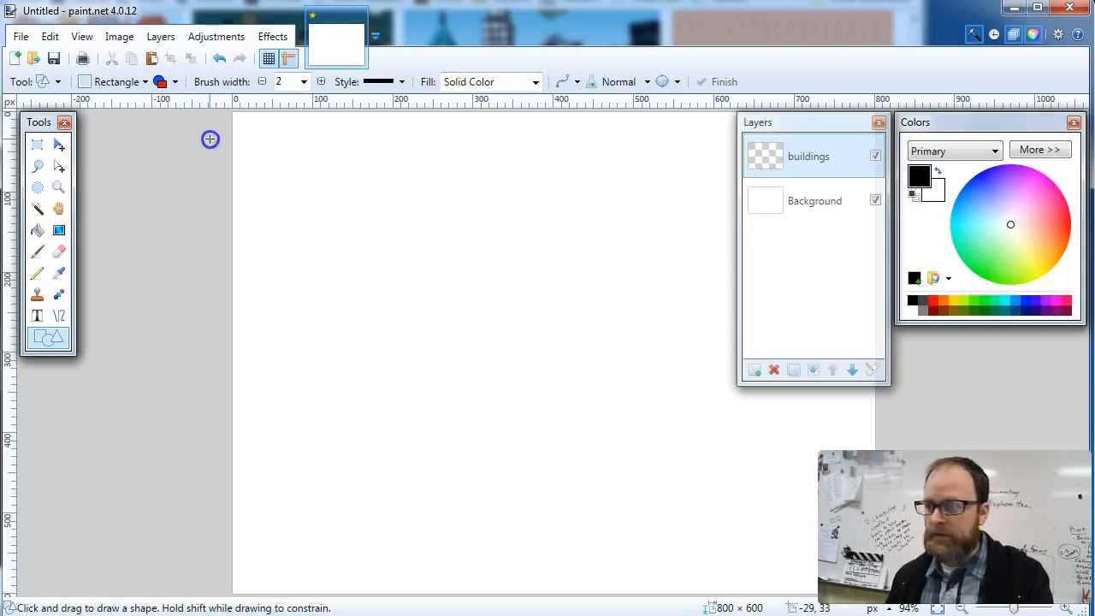
pyautogui.click(938, 193)
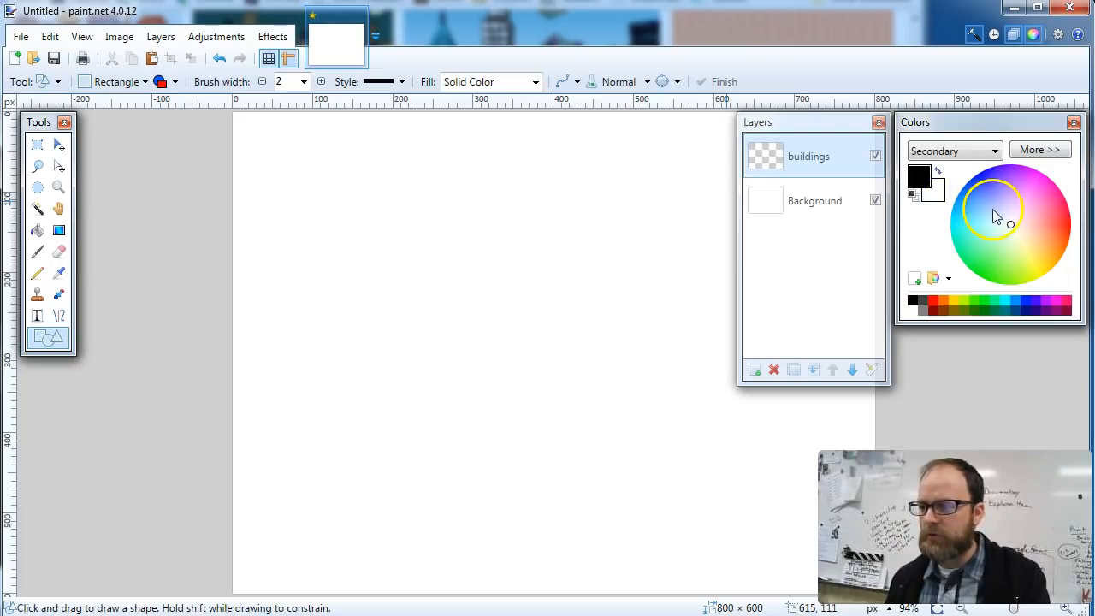
pyautogui.moveTo(978, 201); pyautogui.dragTo(981, 188)
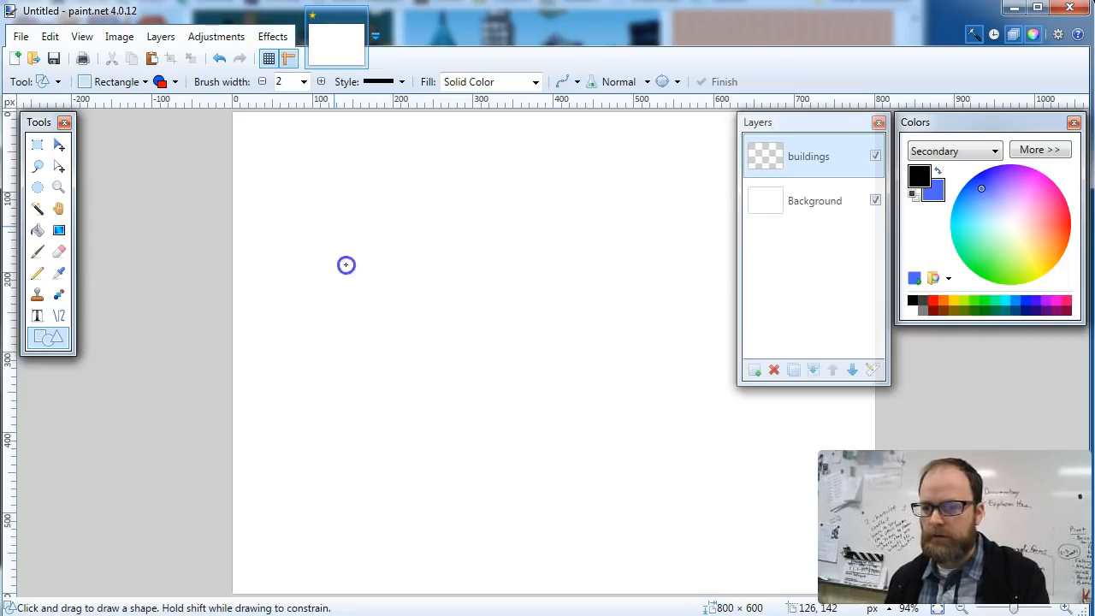
pyautogui.moveTo(334, 226); pyautogui.dragTo(384, 320)
pyautogui.moveTo(486, 459); pyautogui.dragTo(319, 195)
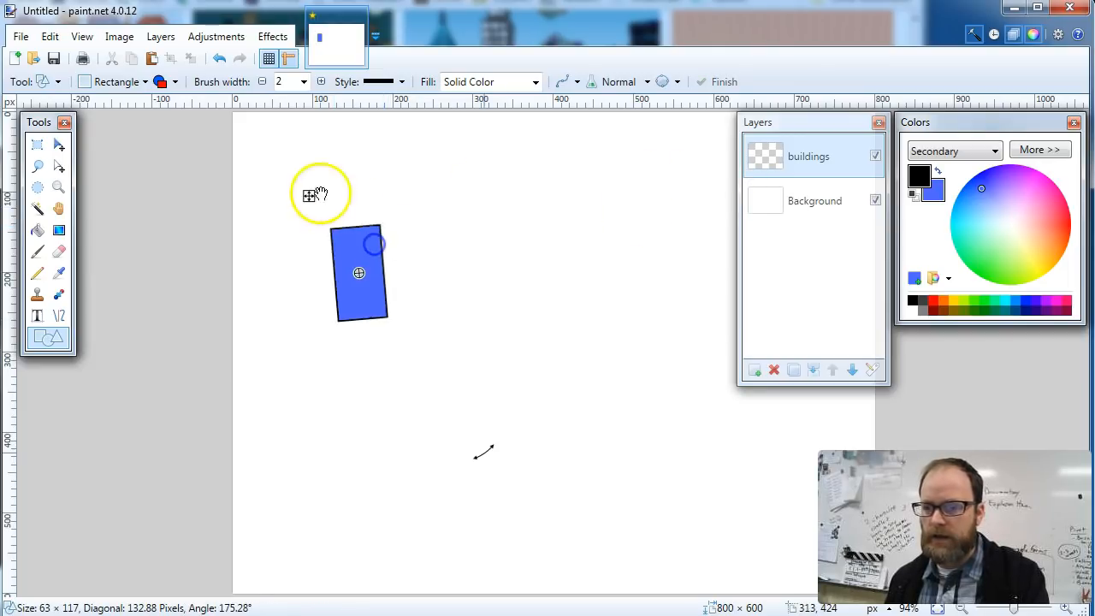
pyautogui.moveTo(390, 214); pyautogui.dragTo(391, 210)
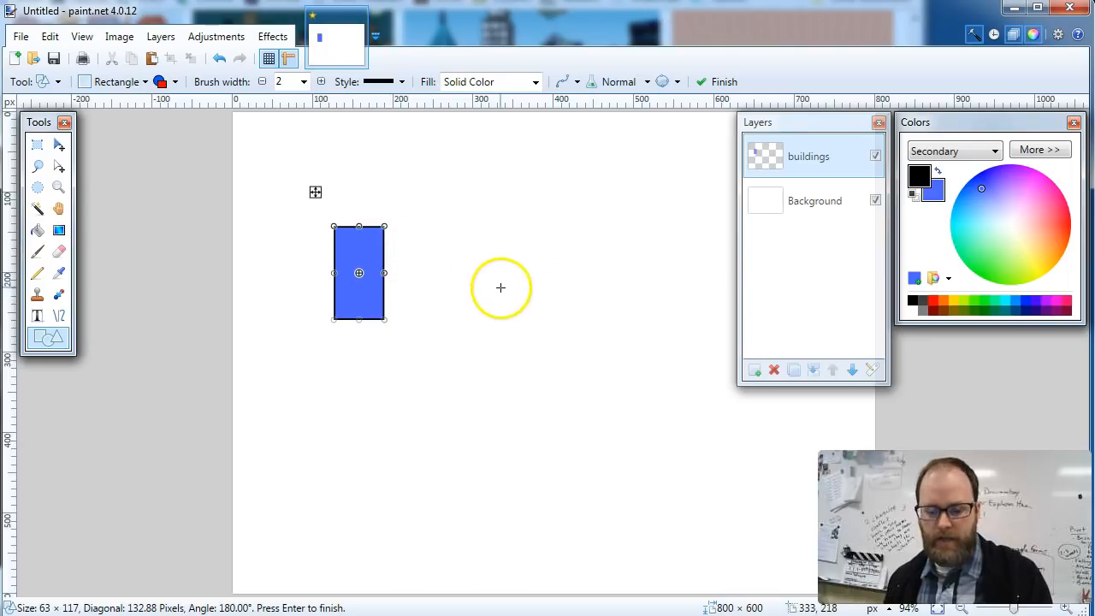
pyautogui.moveTo(485, 284); pyautogui.dragTo(535, 284)
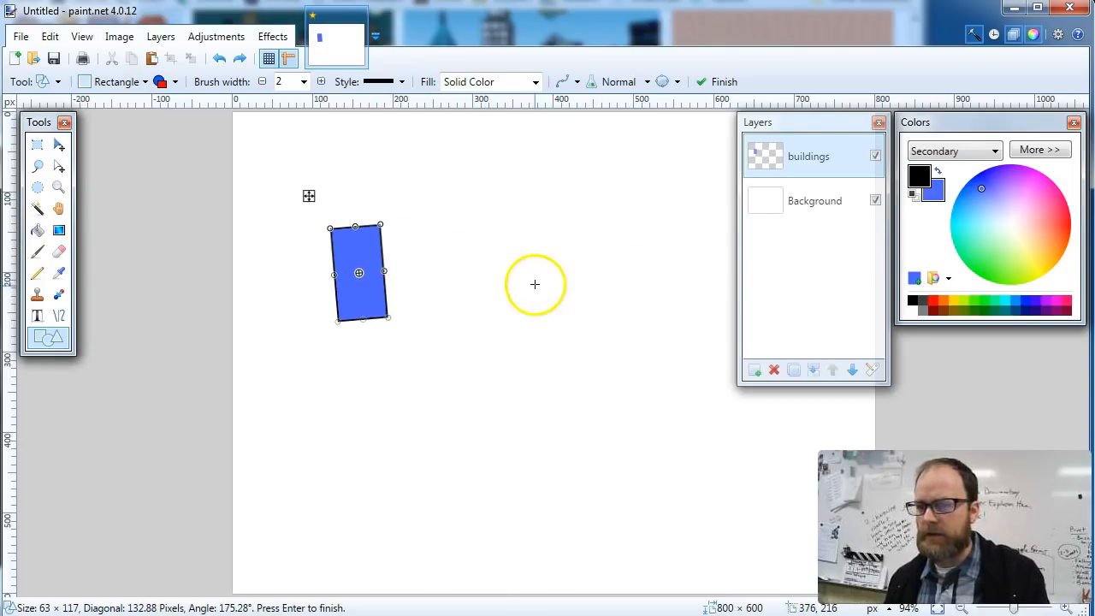
pyautogui.press('Escape')
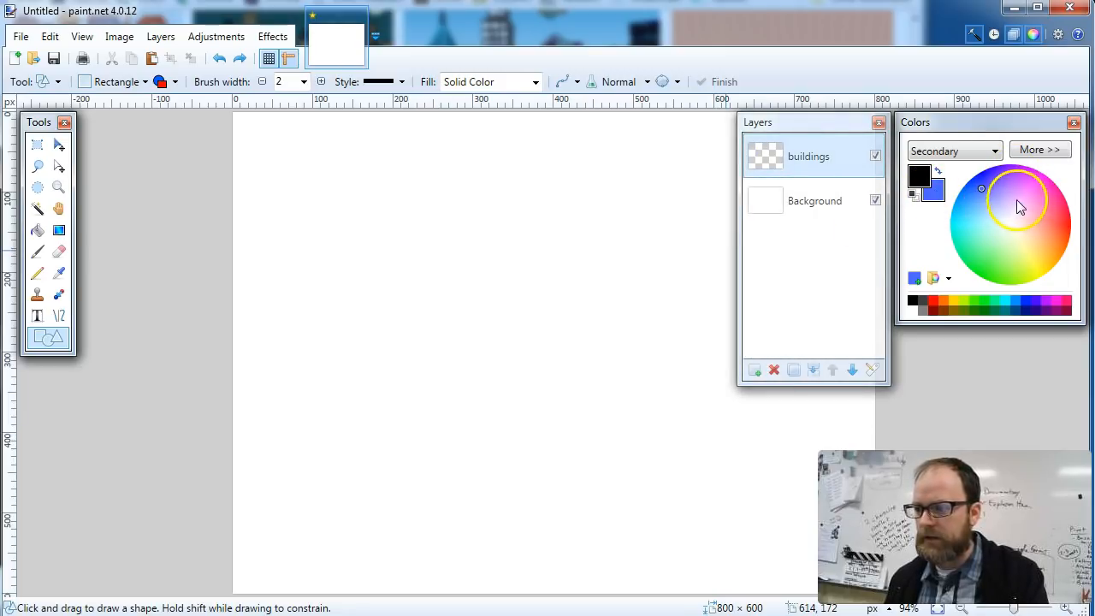
# Draw the first building as a black-outlined, medium-gray rectangle about 185 × 353 px near the canvas's left edge.
pyautogui.rightClick(922, 310)
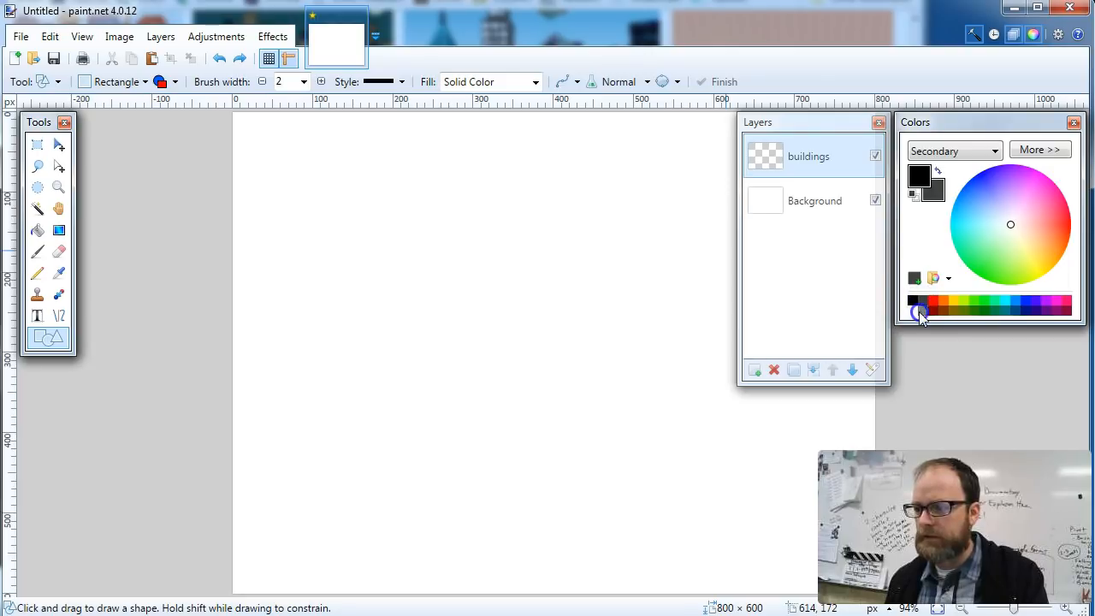
pyautogui.rightClick(919, 313)
pyautogui.moveTo(251, 247)
pyautogui.mouseDown()
pyautogui.moveTo(396, 408)
pyautogui.moveTo(419, 562)
pyautogui.moveTo(411, 545)
pyautogui.mouseUp()
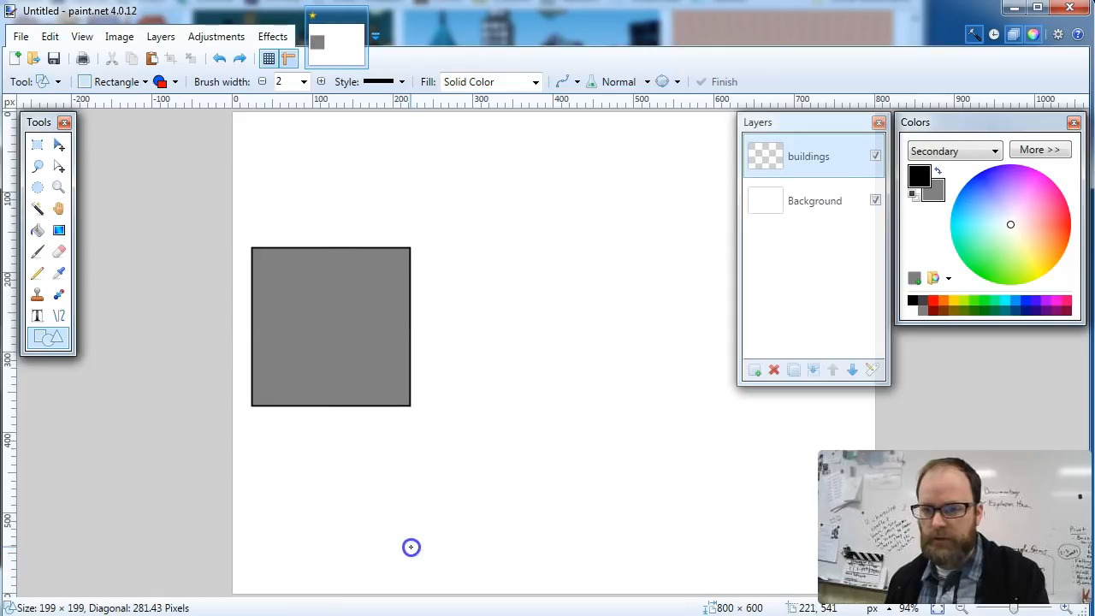
pyautogui.moveTo(403, 410); pyautogui.dragTo(400, 477)
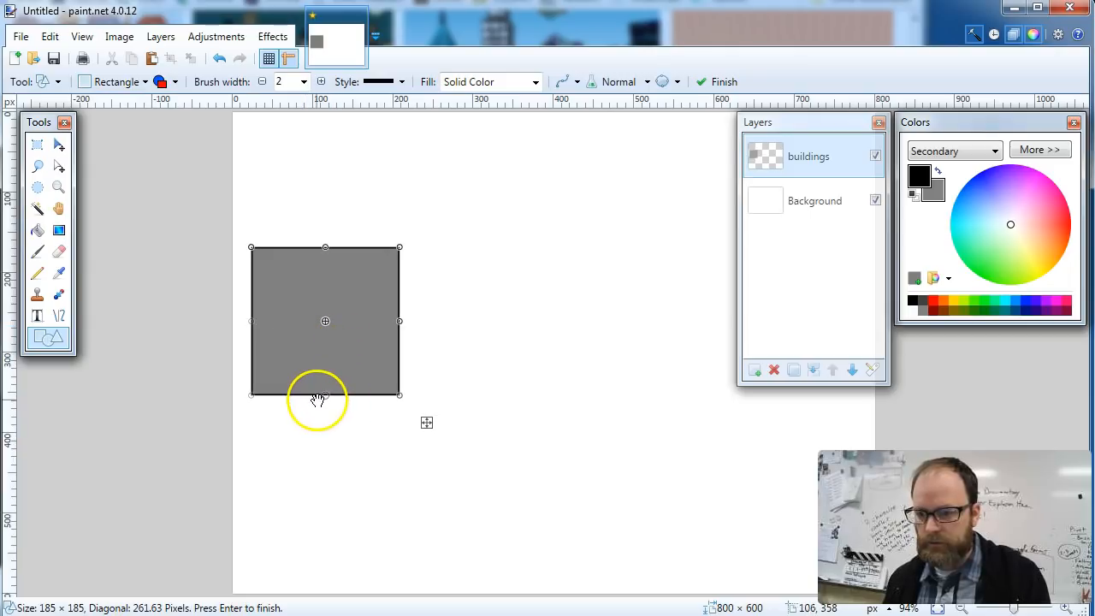
pyautogui.moveTo(323, 395); pyautogui.dragTo(339, 597)
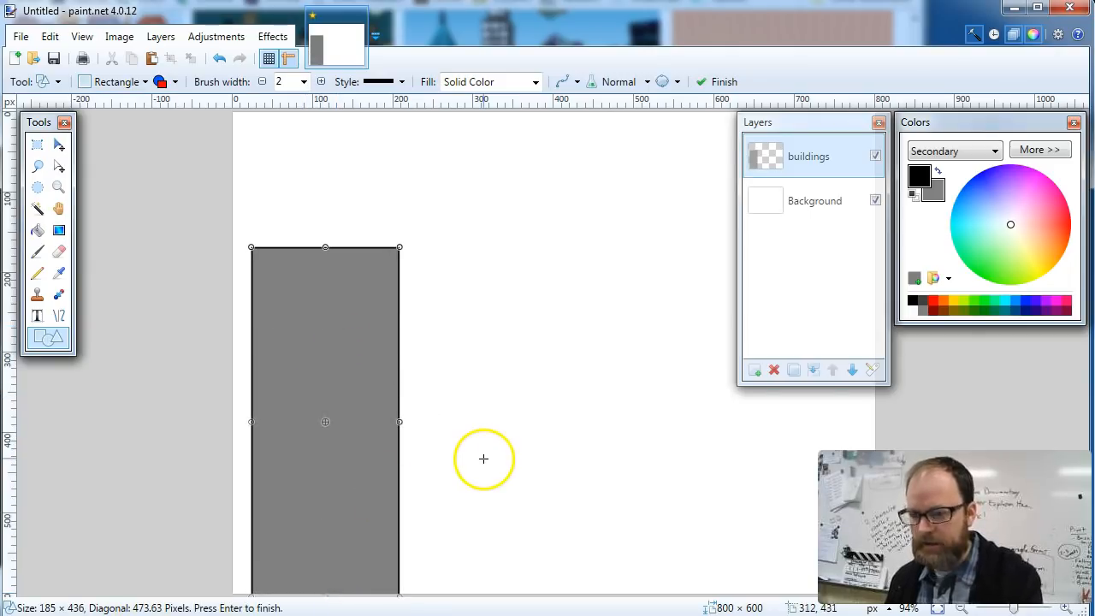
pyautogui.moveTo(324, 592); pyautogui.dragTo(336, 528)
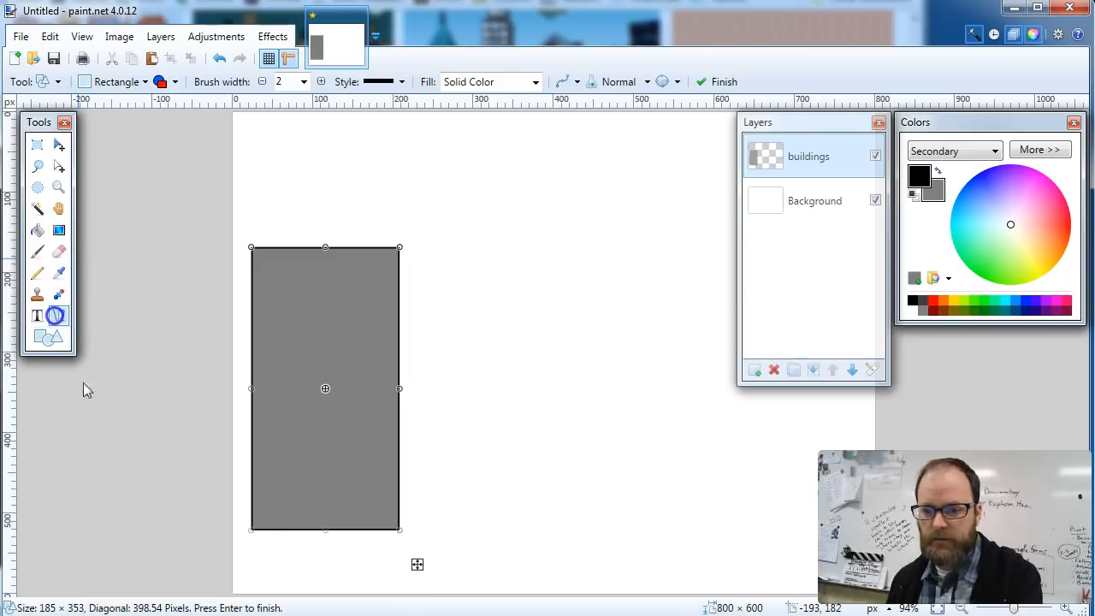
# Draw a nearly horizontal black ground line about 841 px long across the whole canvas just under the building.
pyautogui.moveTo(216, 536); pyautogui.dragTo(515, 539)
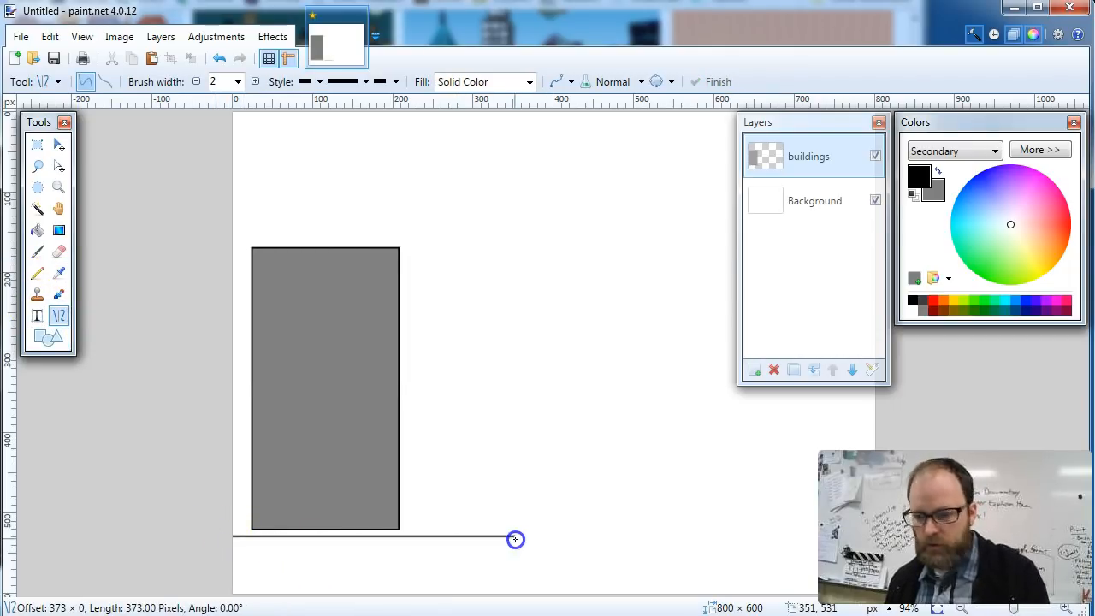
pyautogui.moveTo(892, 532); pyautogui.dragTo(891, 526)
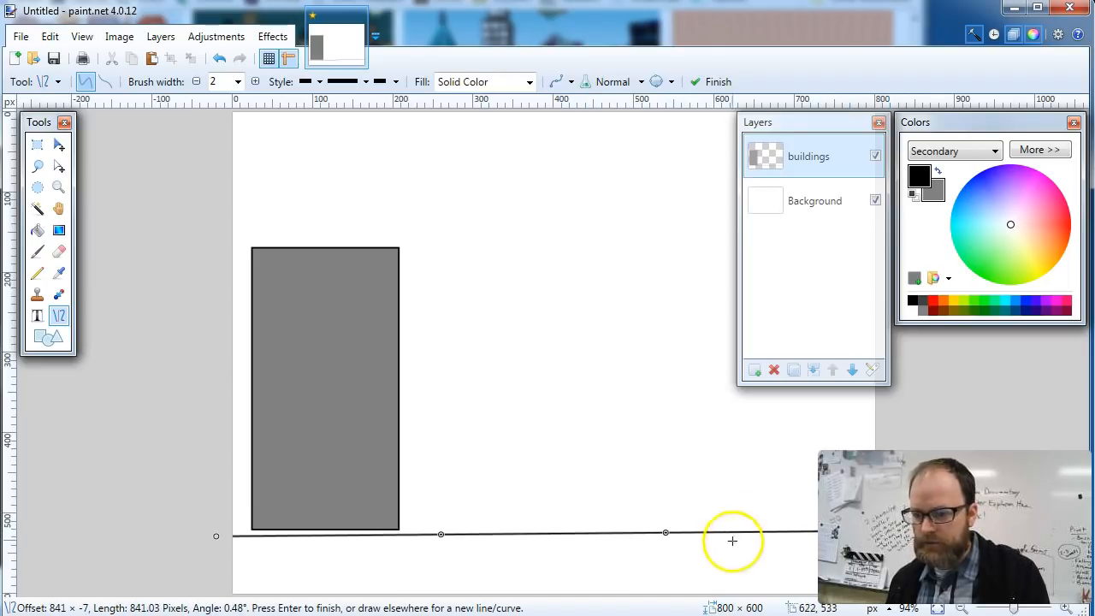
pyautogui.click(674, 534)
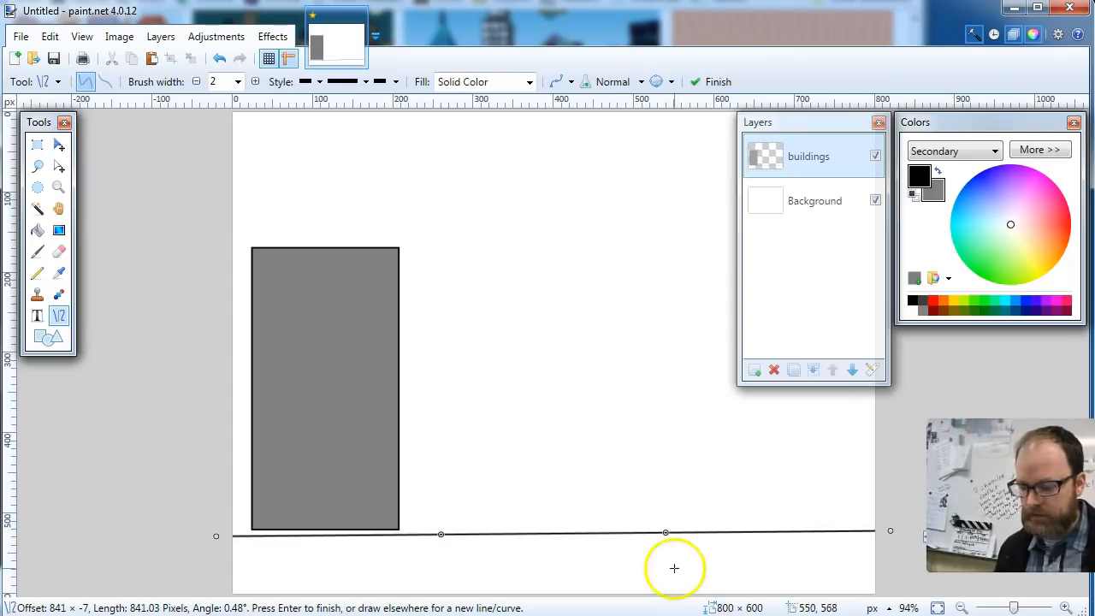
pyautogui.press('Return')
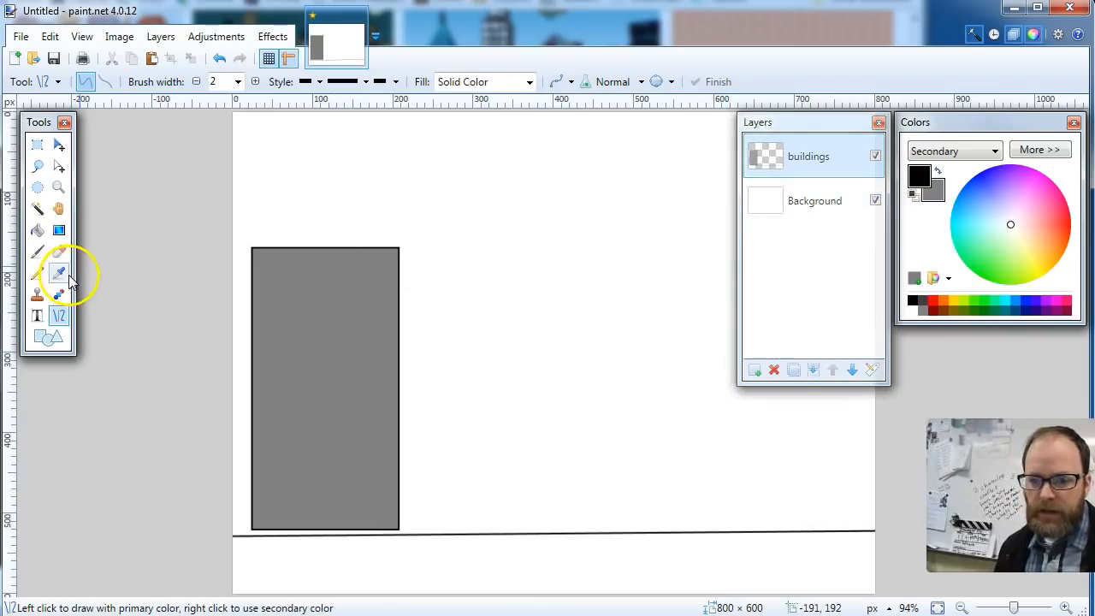
# Draw two more gray buildings above the ground line: a tall one about 150 × 481 px and a low one about 386 px wide.
pyautogui.click(51, 339)
pyautogui.moveTo(435, 145); pyautogui.dragTo(555, 530)
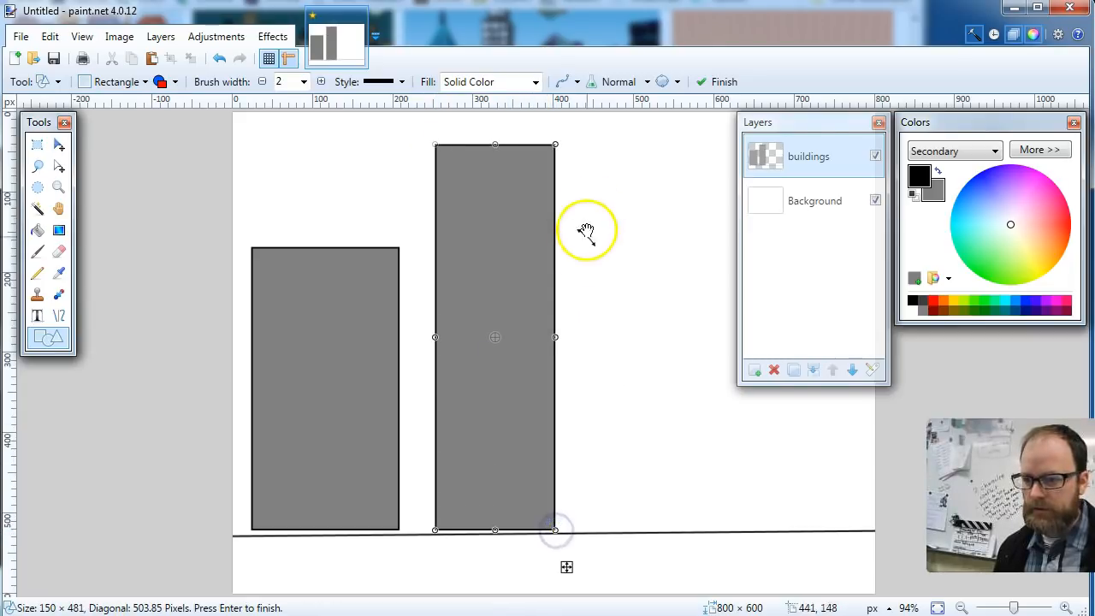
pyautogui.click(581, 330)
pyautogui.moveTo(578, 326); pyautogui.dragTo(887, 536)
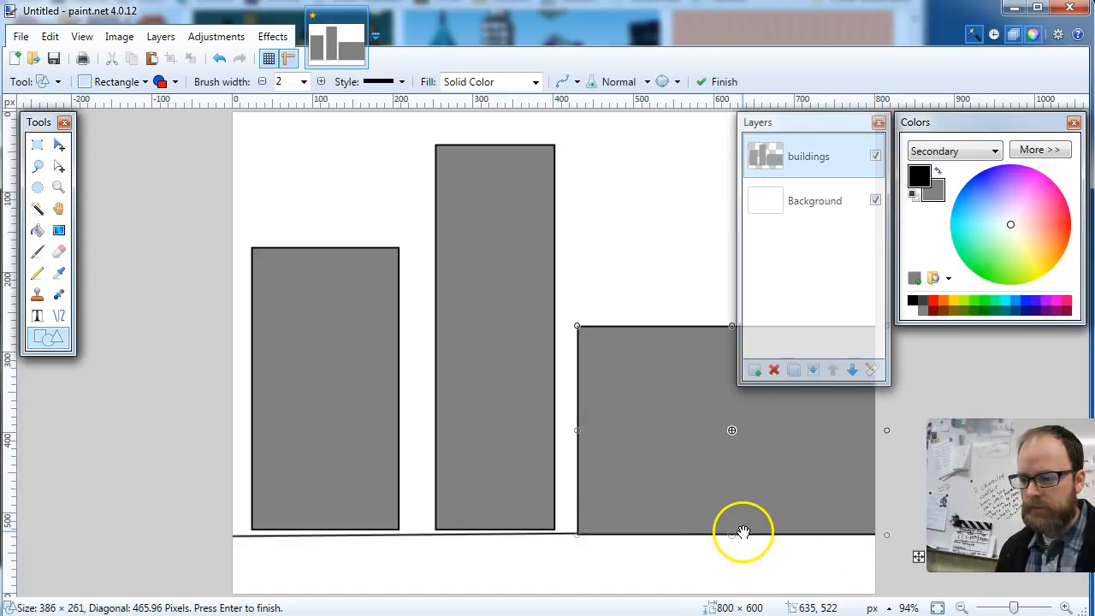
pyautogui.moveTo(736, 533); pyautogui.dragTo(741, 521)
pyautogui.press('Return')
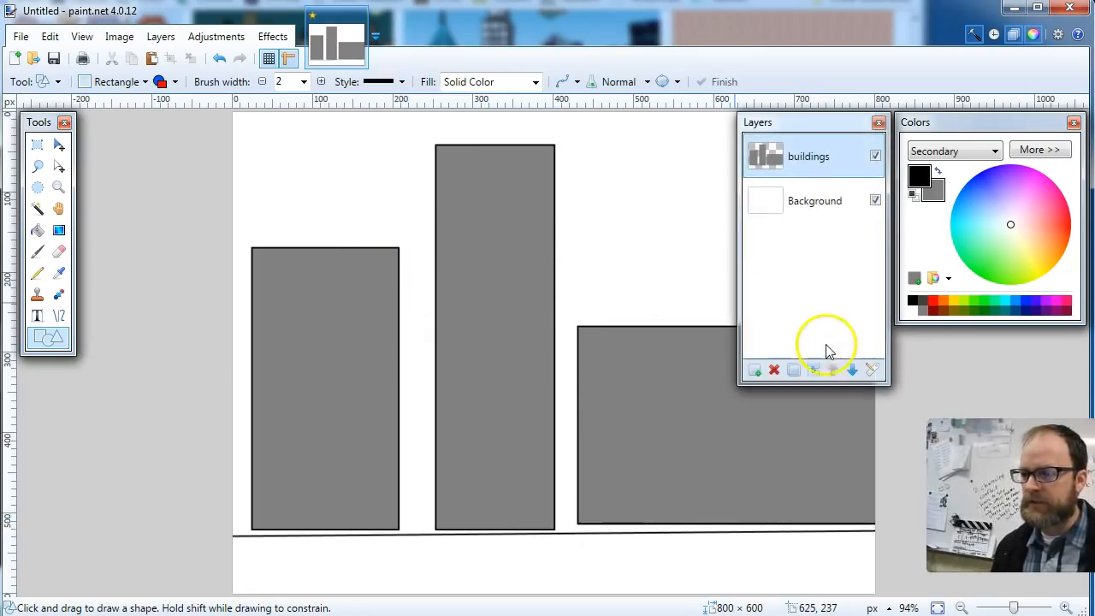
# Add a layer beneath the buildings layer and draw three dark-gray buildings on it behind the gaps, the first about 173 × 421 px.
pyautogui.click(753, 368)
pyautogui.moveTo(824, 166); pyautogui.dragTo(819, 200)
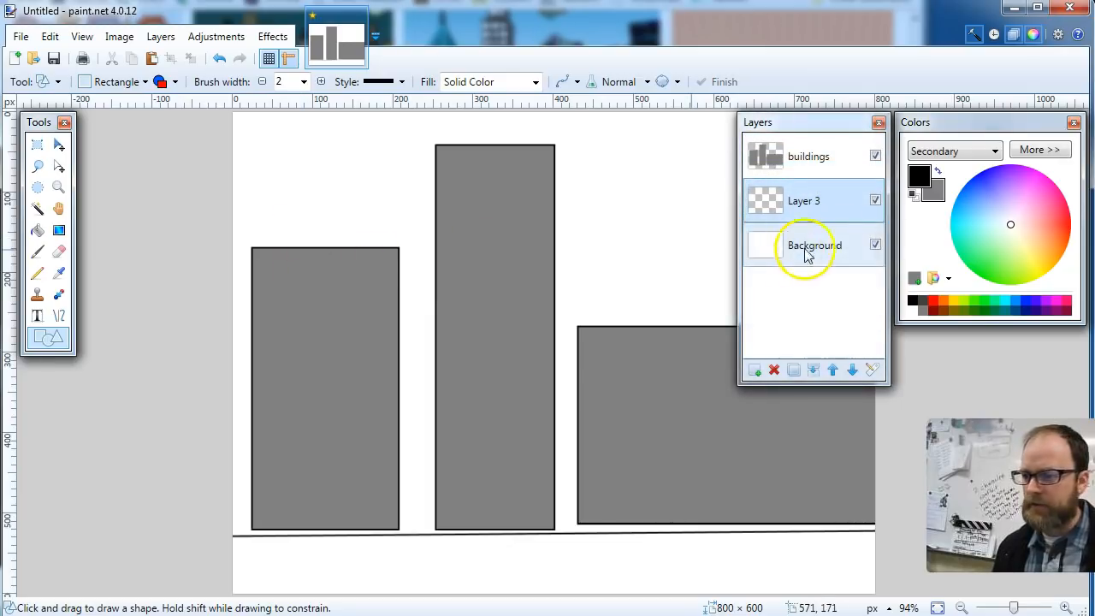
pyautogui.click(936, 196)
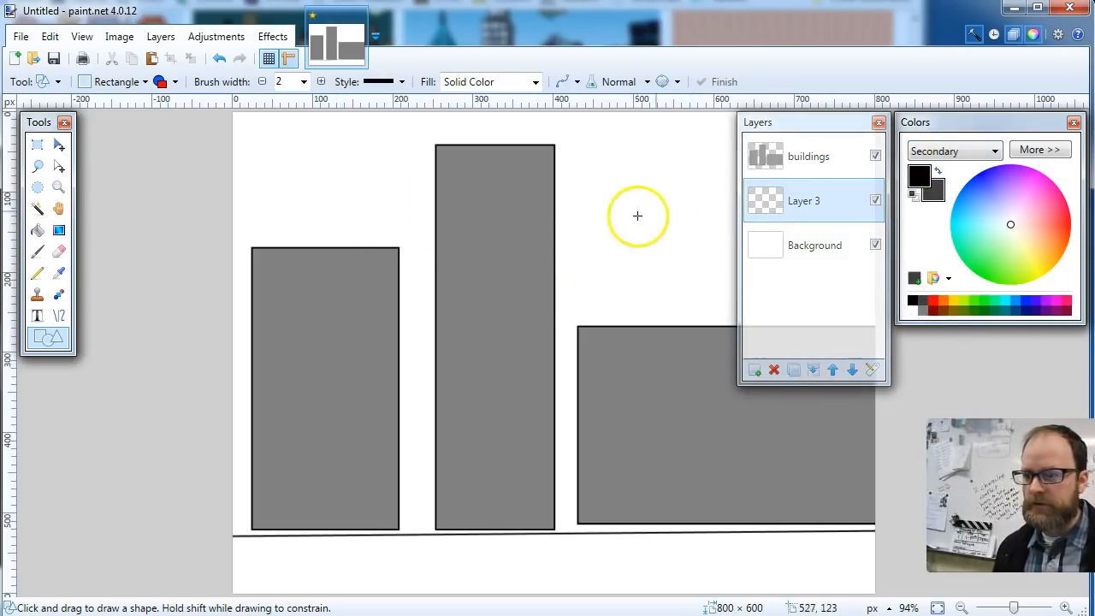
pyautogui.moveTo(333, 190); pyautogui.dragTo(475, 496)
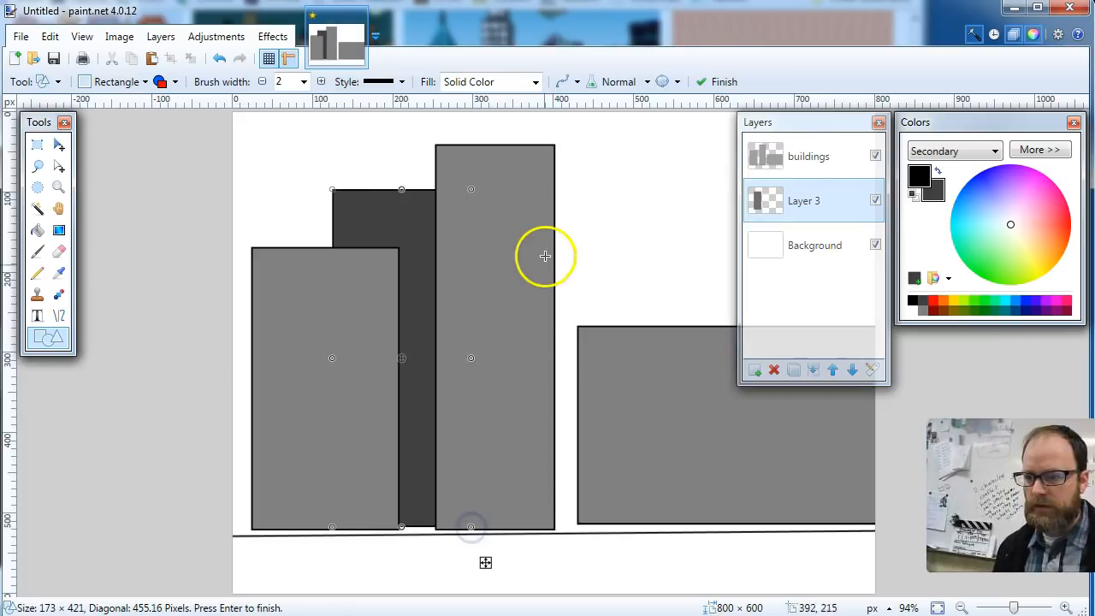
pyautogui.moveTo(521, 248); pyautogui.dragTo(611, 505)
pyautogui.press('Return')
pyautogui.moveTo(633, 164); pyautogui.dragTo(728, 512)
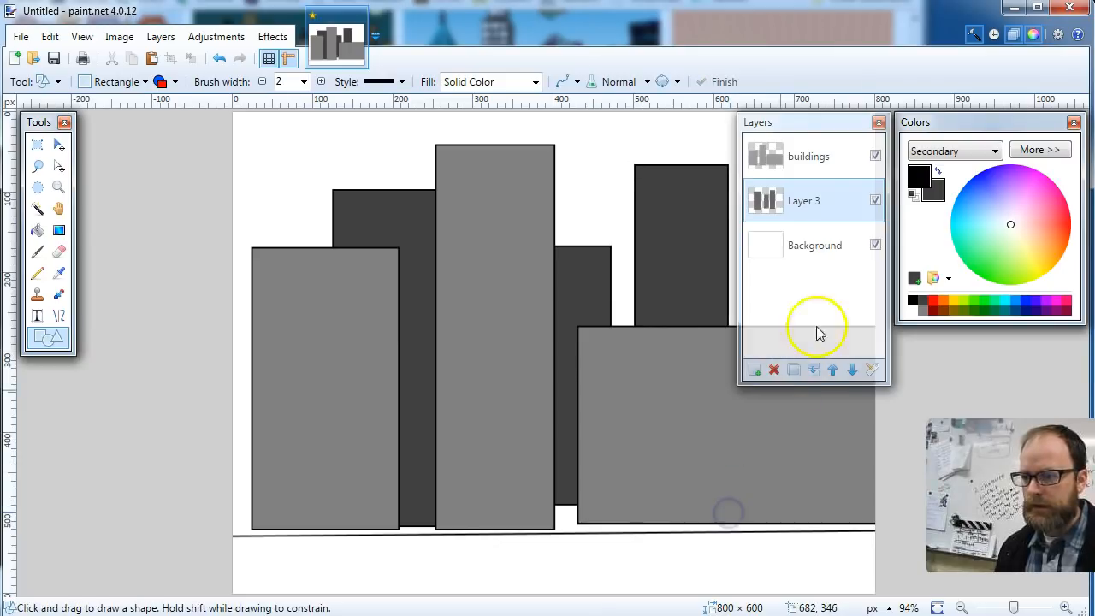
# Hide and show the buildings layer again to view the dark buildings on the layer beneath it.
pyautogui.click(873, 158)
pyautogui.click(869, 164)
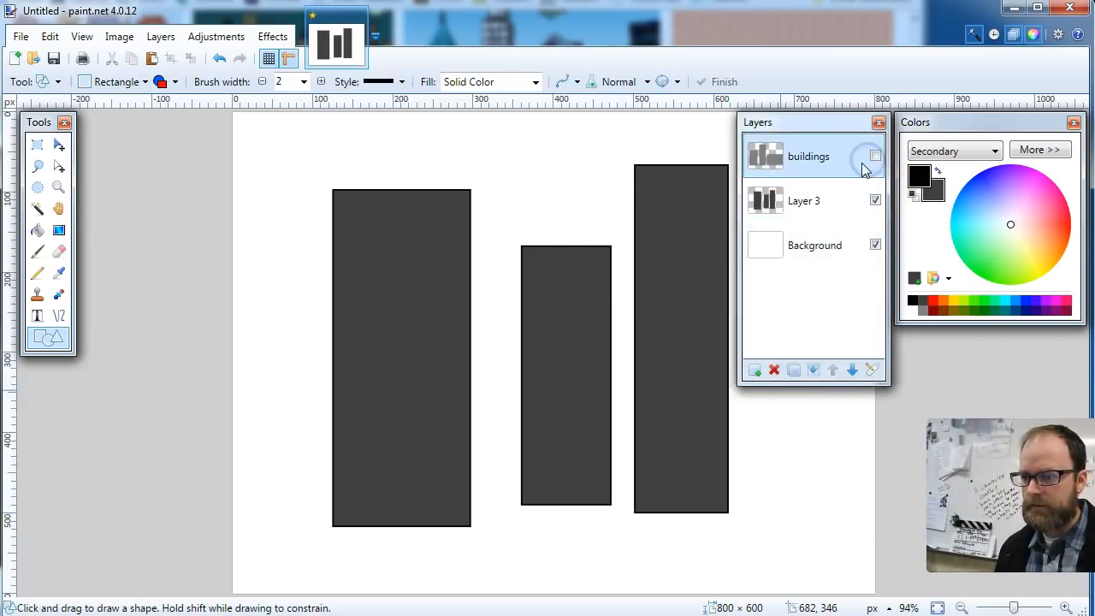
pyautogui.click(867, 161)
pyautogui.click(867, 162)
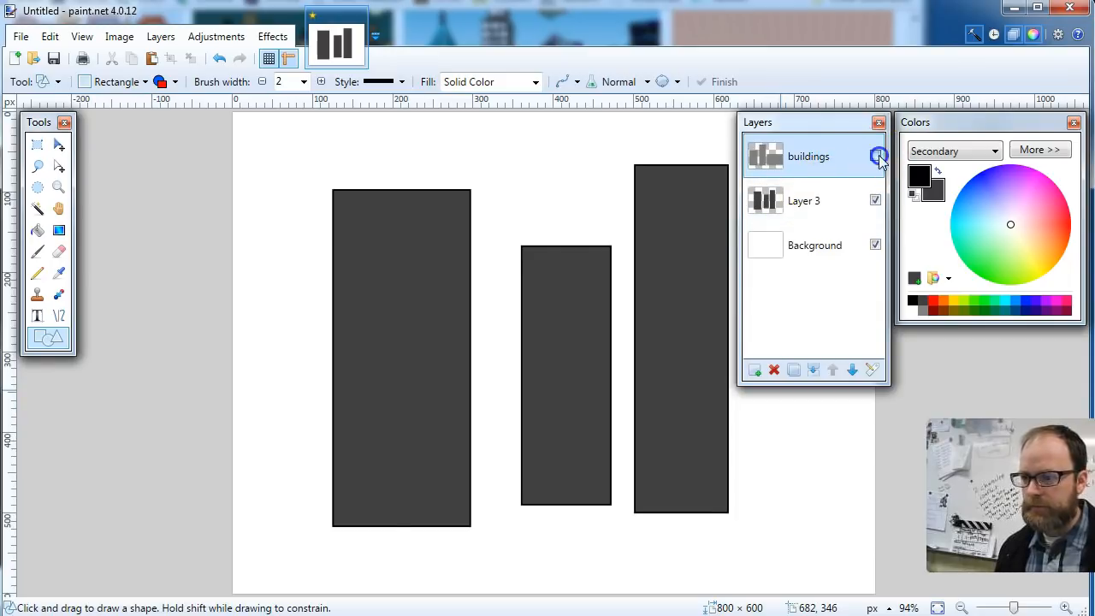
pyautogui.click(875, 159)
# Rename the layer holding the dark-gray buildings to "buildings 2".
pyautogui.doubleClick(822, 200)
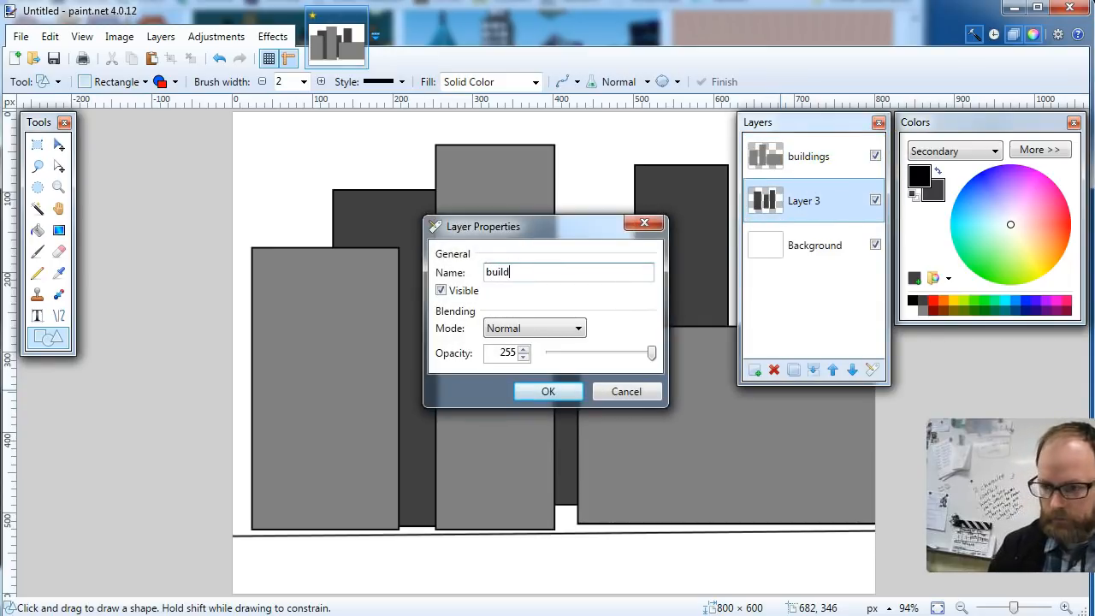
pyautogui.press('Return')
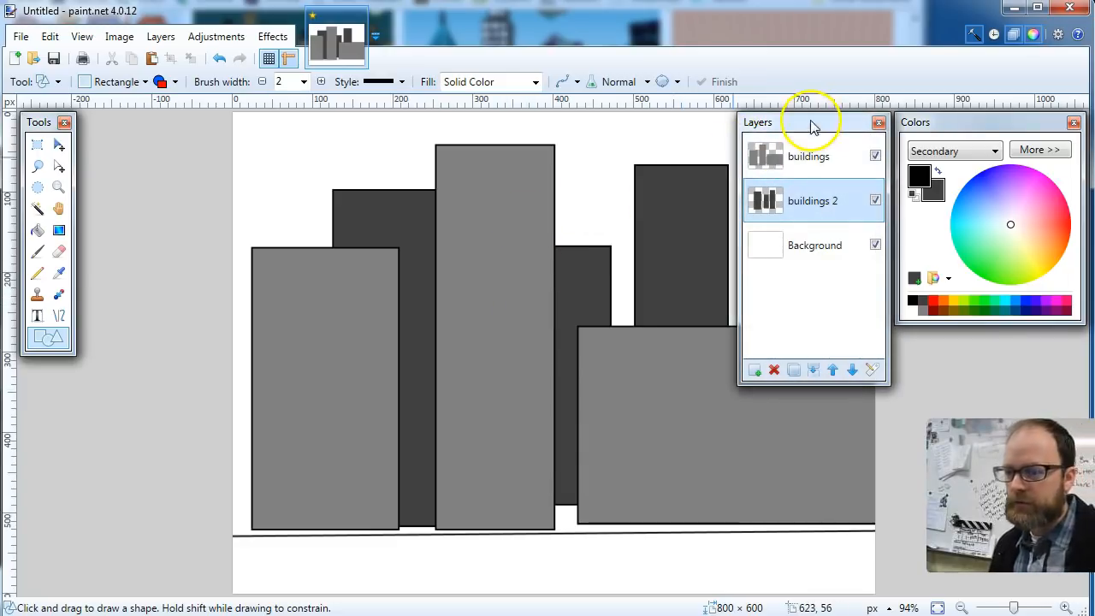
# Flood the Background layer with a solid color using the Paint Bucket in the sky area.
pyautogui.click(804, 249)
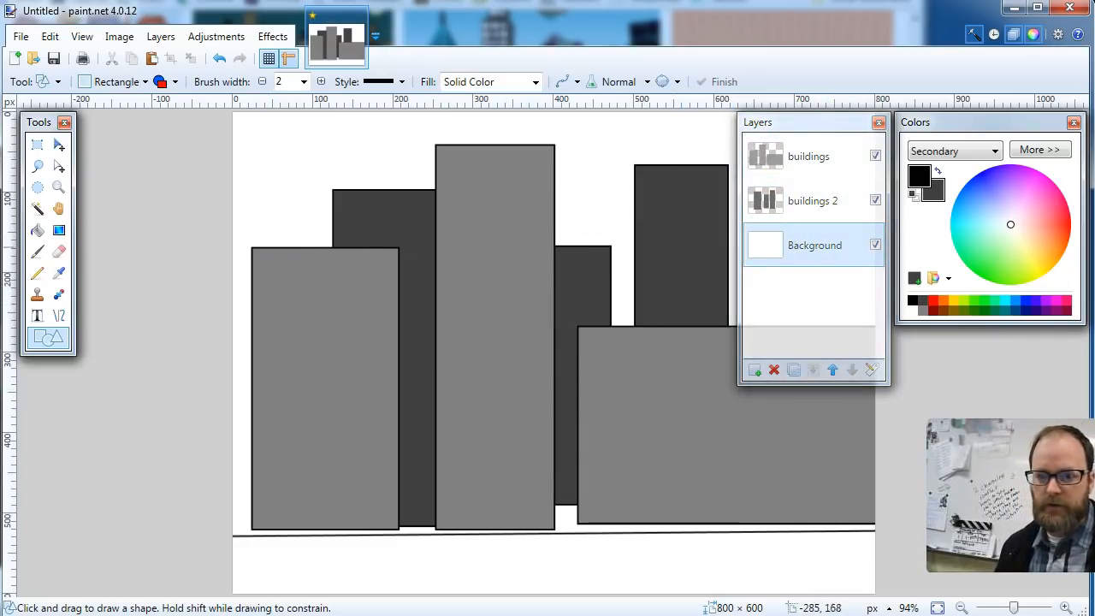
pyautogui.click(59, 230)
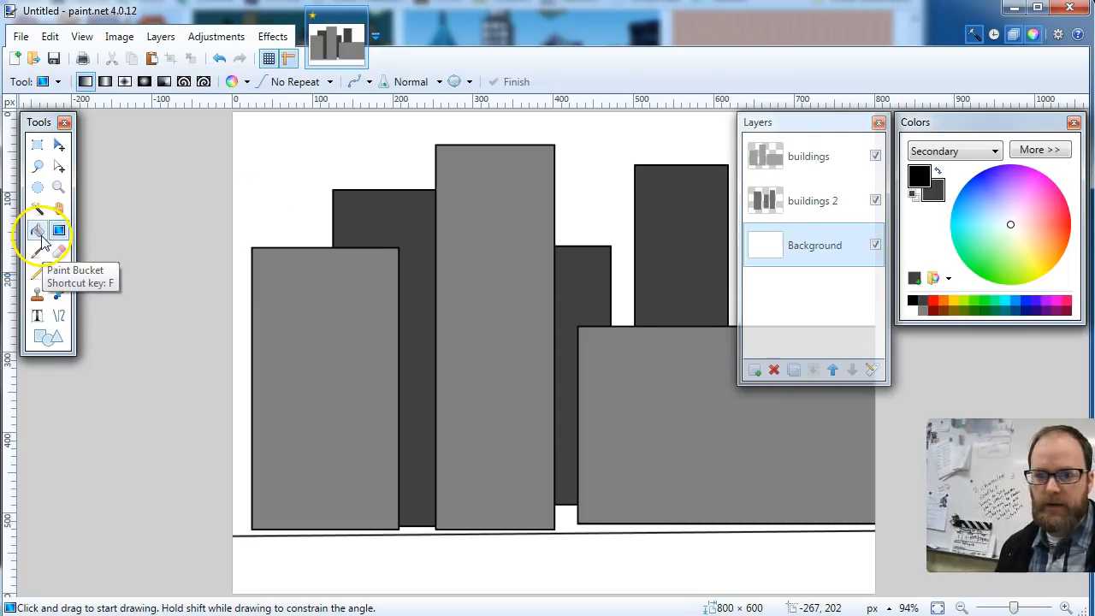
pyautogui.click(983, 217)
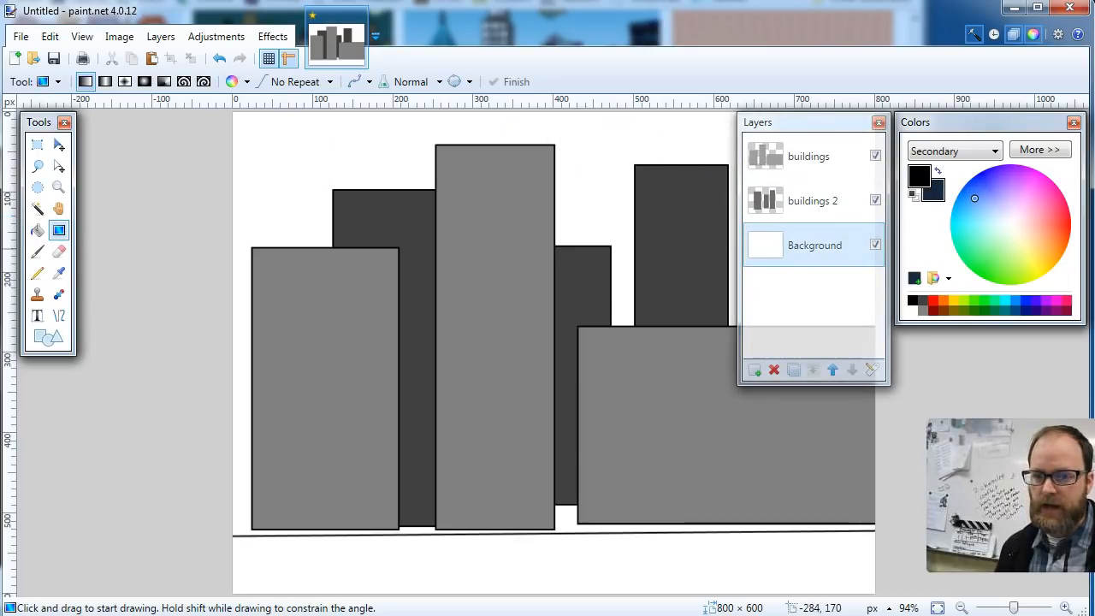
pyautogui.click(35, 231)
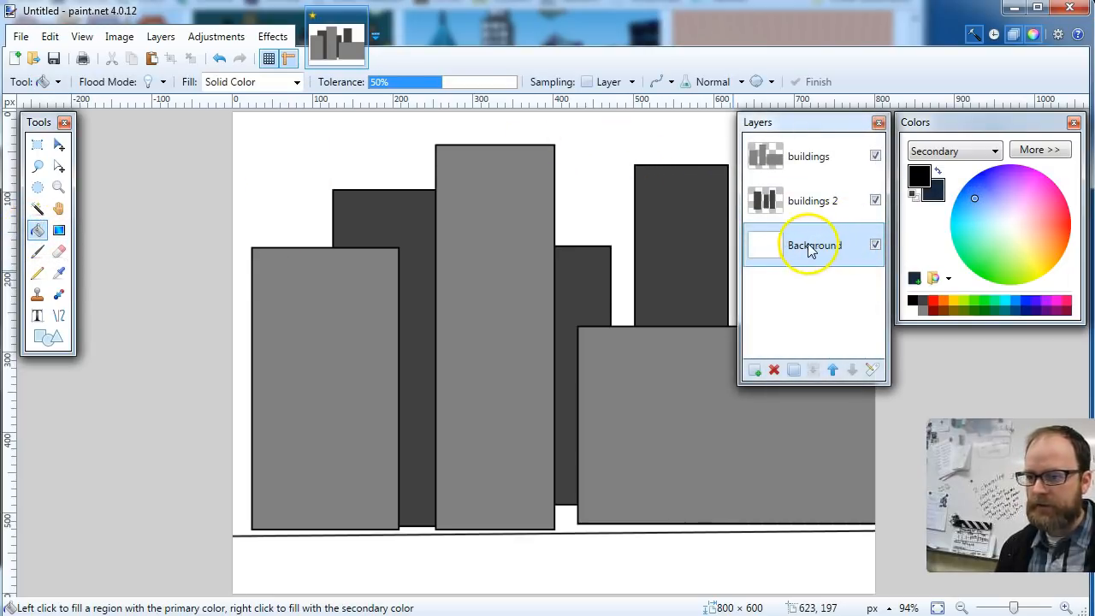
pyautogui.click(366, 159)
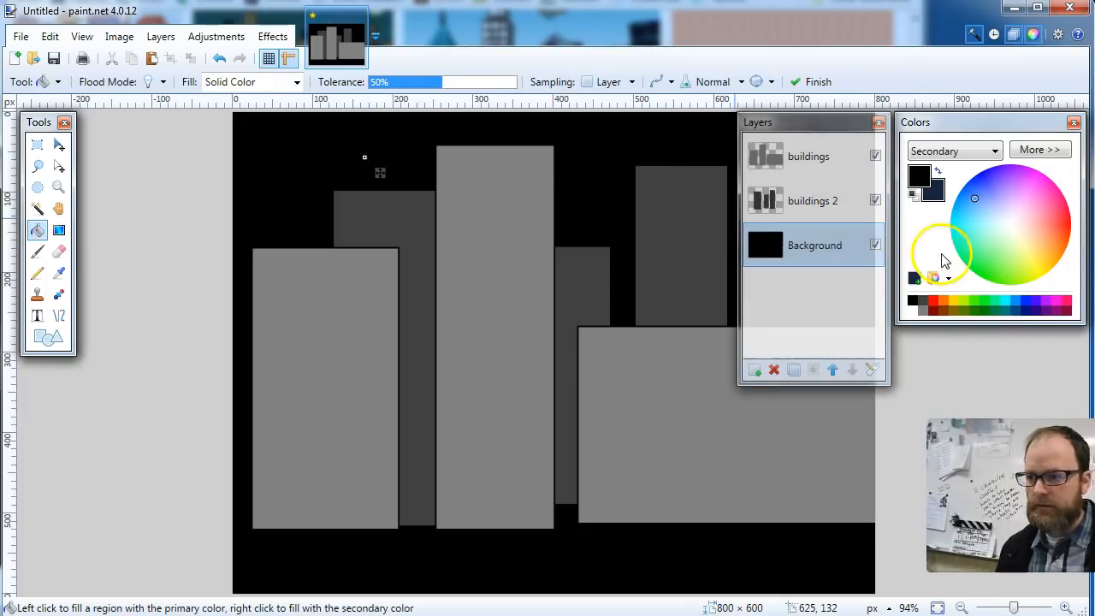
# Change the Background layer's fill to a light sky blue by adjusting the primary color.
pyautogui.click(975, 199)
pyautogui.click(919, 181)
pyautogui.click(978, 152)
pyautogui.click(936, 169)
pyautogui.click(975, 201)
pyautogui.moveTo(975, 201)
pyautogui.mouseDown()
pyautogui.moveTo(967, 195)
pyautogui.moveTo(965, 228)
pyautogui.mouseUp()
pyautogui.moveTo(965, 242)
pyautogui.mouseDown()
pyautogui.moveTo(975, 205)
pyautogui.moveTo(1022, 210)
pyautogui.moveTo(1034, 194)
pyautogui.moveTo(1036, 280)
pyautogui.moveTo(1016, 282)
pyautogui.moveTo(978, 229)
pyautogui.mouseUp()
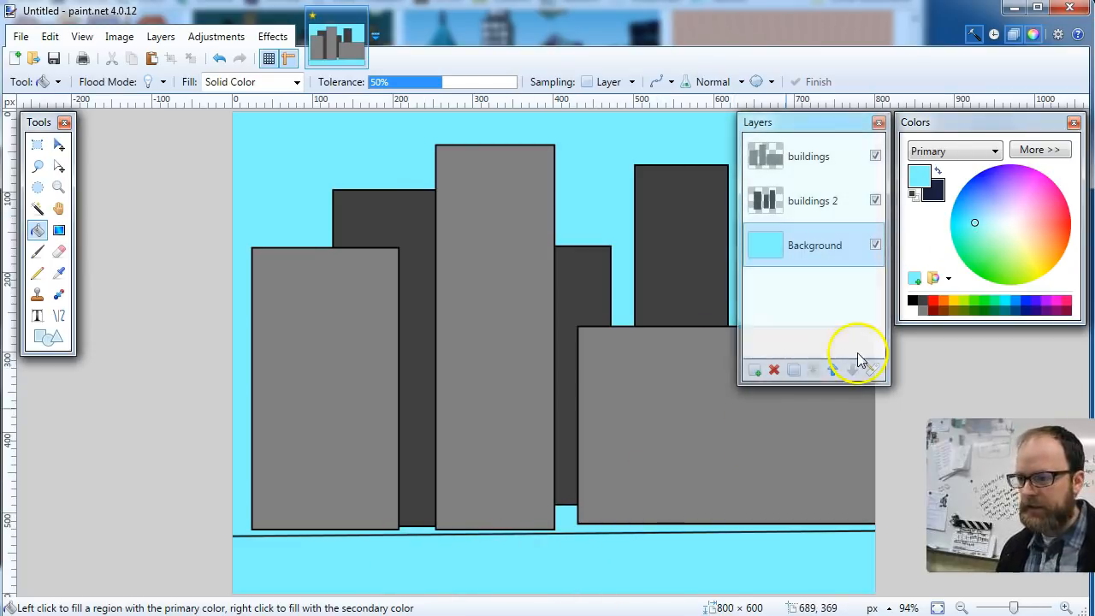
# Hide and show the "buildings 2" and "buildings" layers in turn to check them against the sky.
pyautogui.click(875, 201)
pyautogui.click(875, 201)
pyautogui.click(875, 156)
pyautogui.click(875, 157)
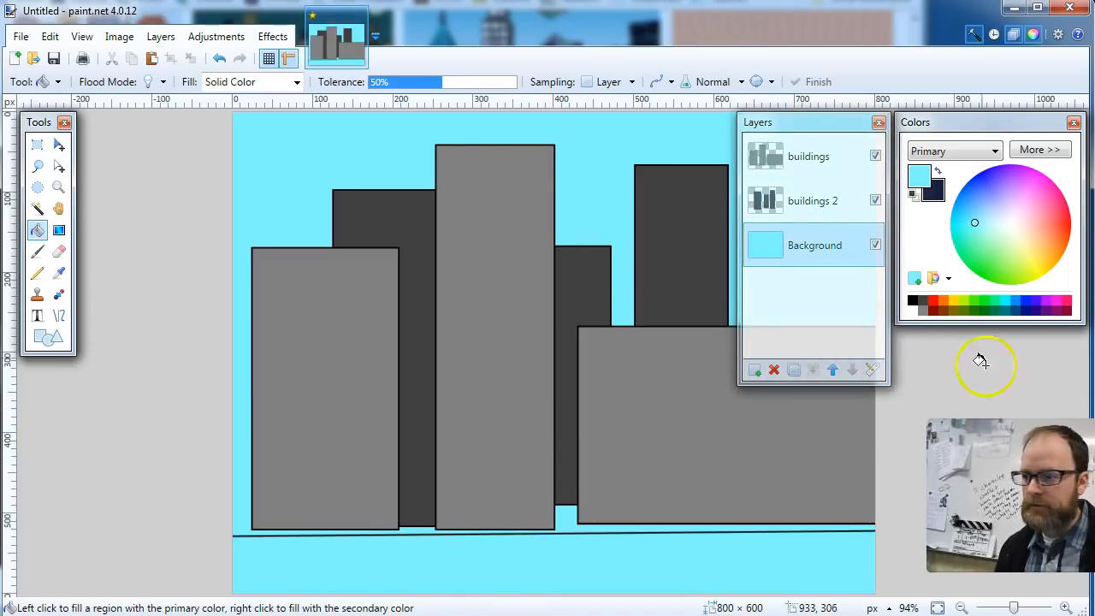
pyautogui.click(919, 310)
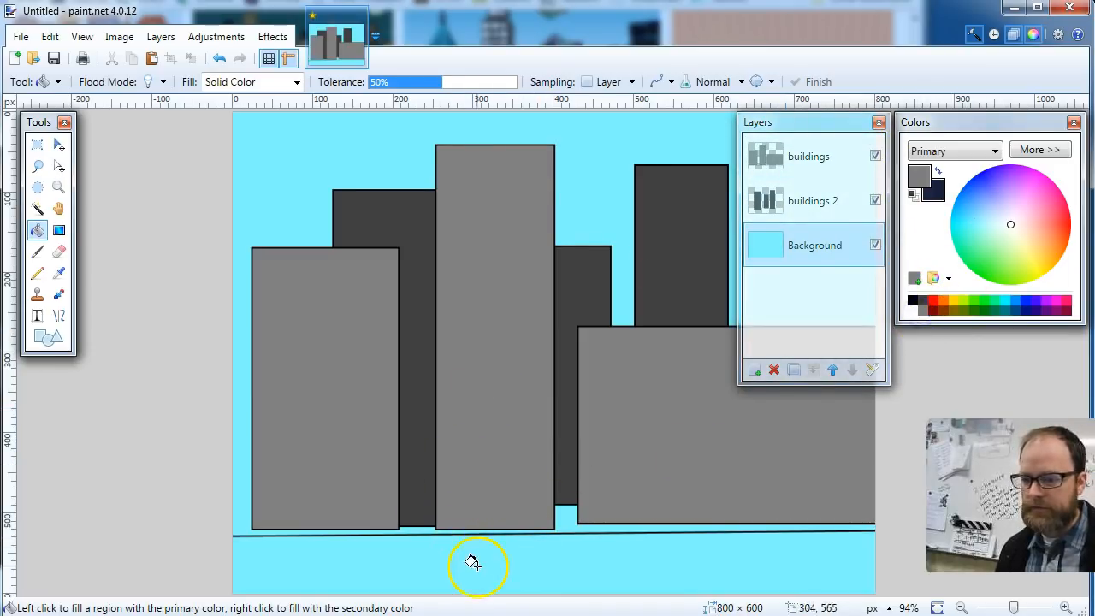
pyautogui.click(473, 561)
pyautogui.hotkey('ctrl', 'z')
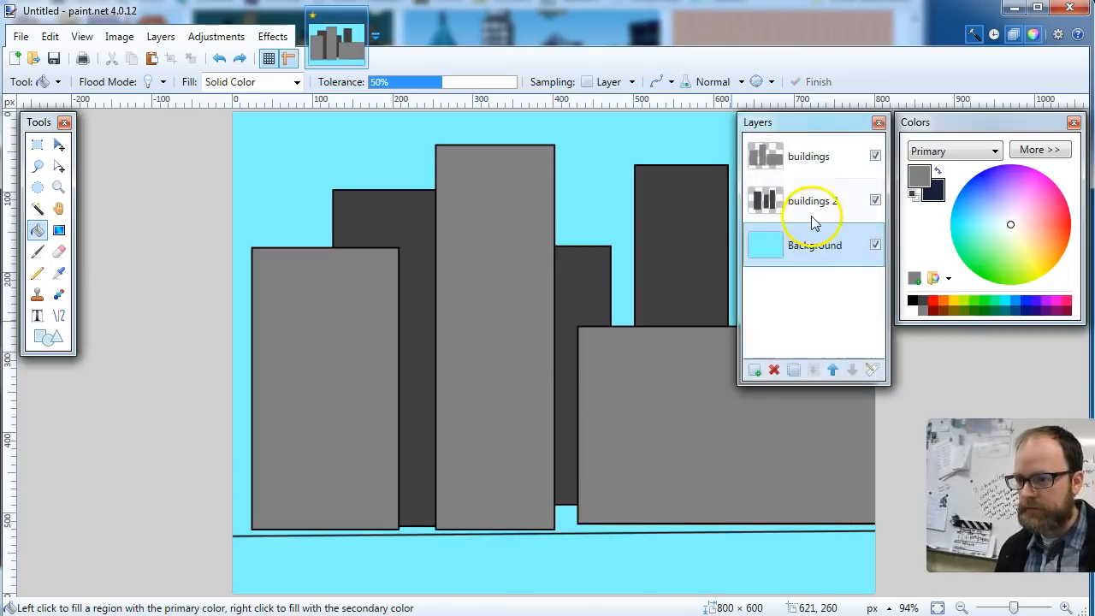
# Fill the ground strip below the line with dark gray on the "buildings" layer.
pyautogui.click(826, 156)
pyautogui.click(616, 552)
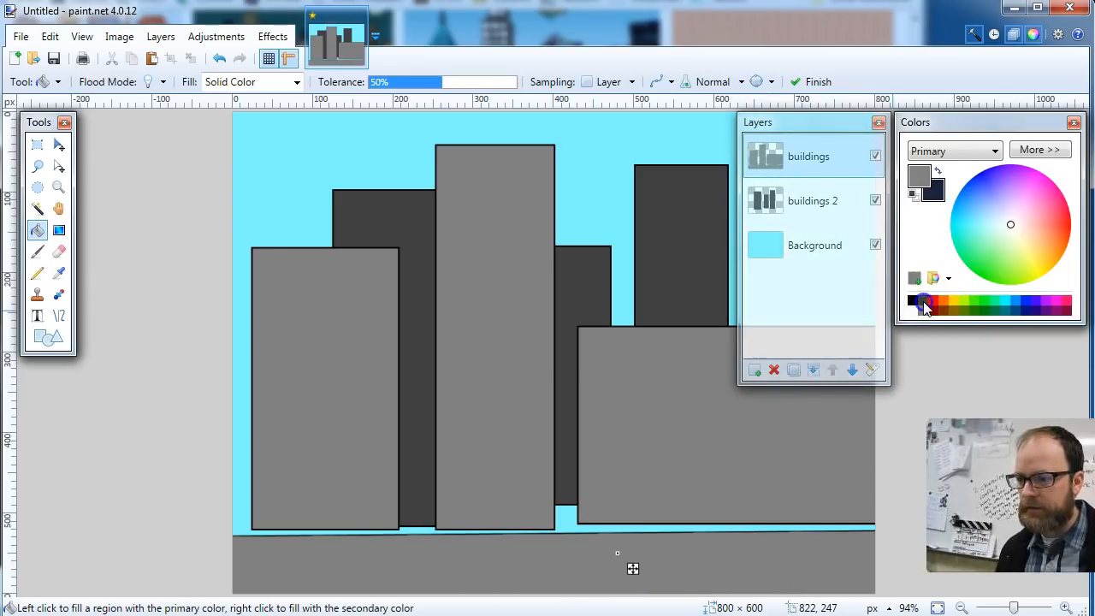
pyautogui.click(922, 302)
pyautogui.press('Return')
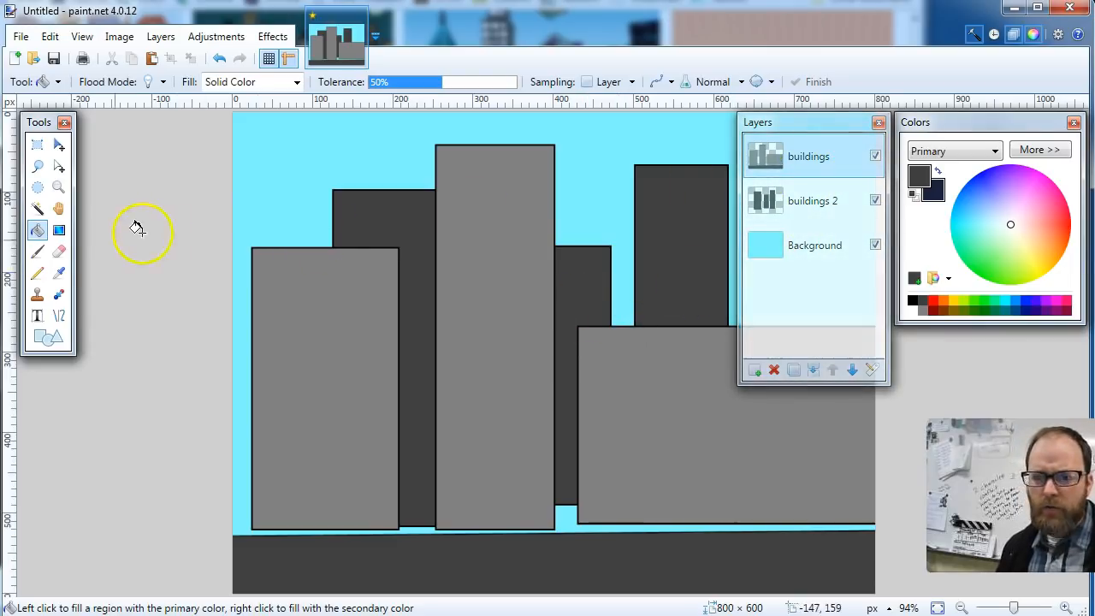
# Draw a rectangular window about 47 × 50 px with yellow fill and dark navy outline in the left gray building's upper-left corner.
pyautogui.click(51, 338)
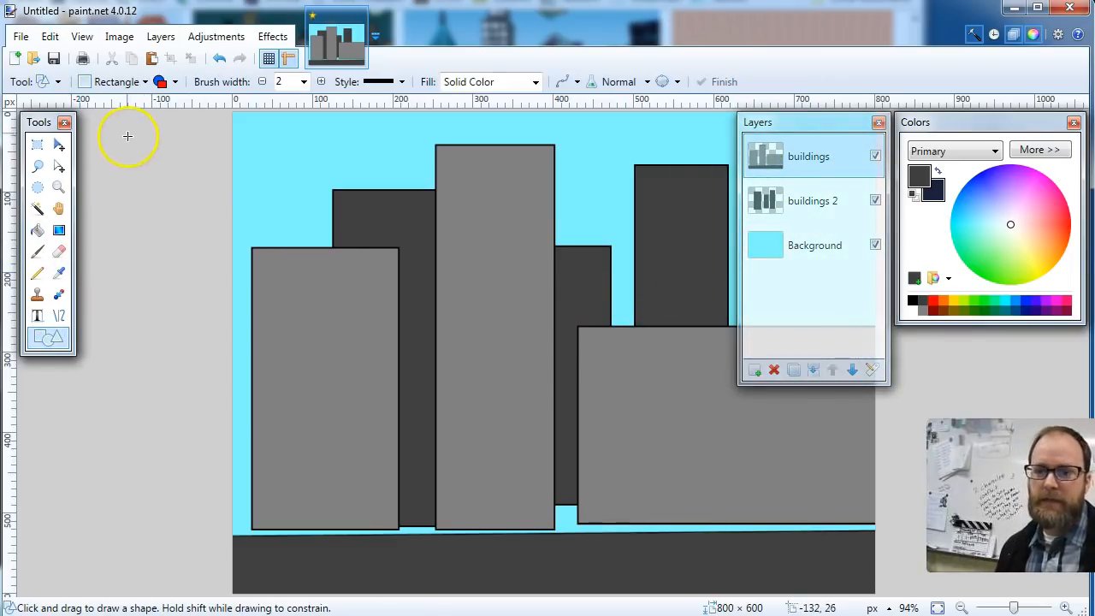
pyautogui.click(146, 83)
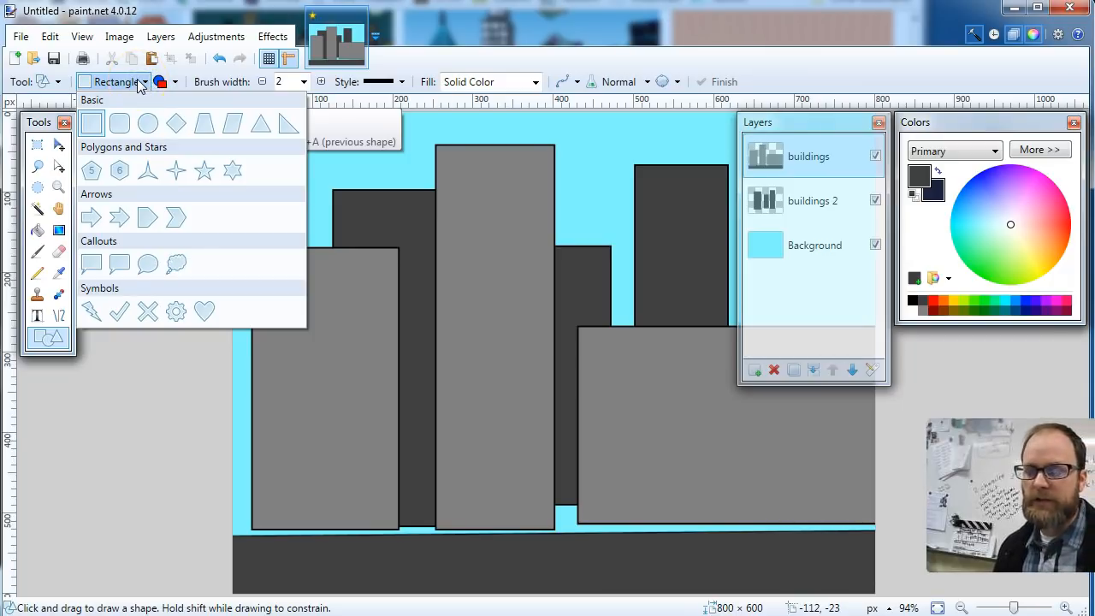
pyautogui.click(94, 125)
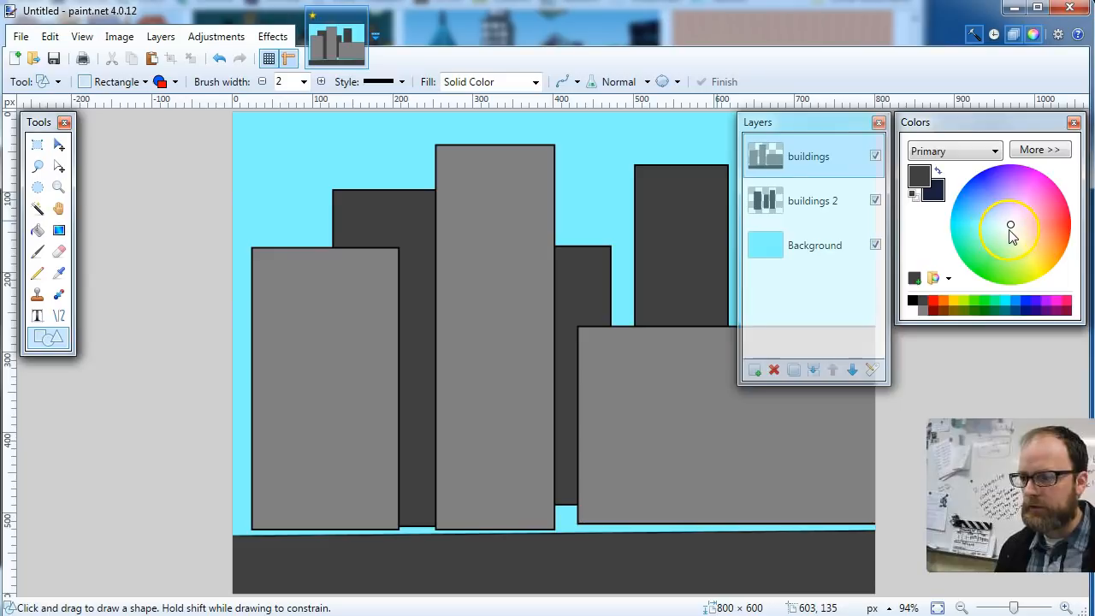
pyautogui.moveTo(1010, 229); pyautogui.dragTo(1016, 229)
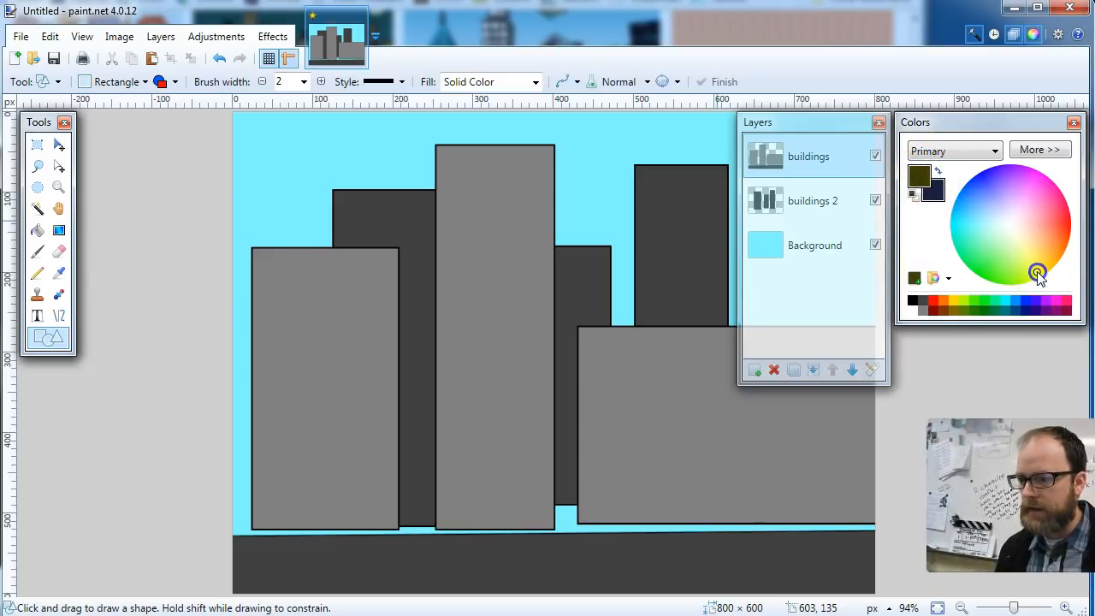
pyautogui.click(943, 301)
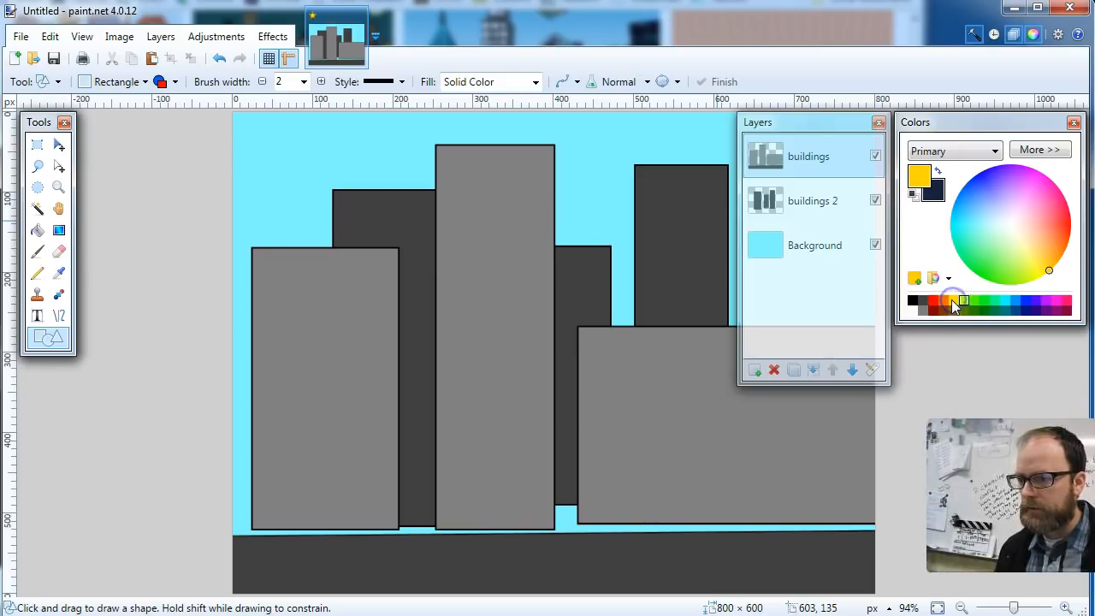
pyautogui.moveTo(269, 272); pyautogui.dragTo(305, 307)
pyautogui.click(147, 82)
pyautogui.click(532, 146)
pyautogui.click(823, 160)
pyautogui.click(938, 174)
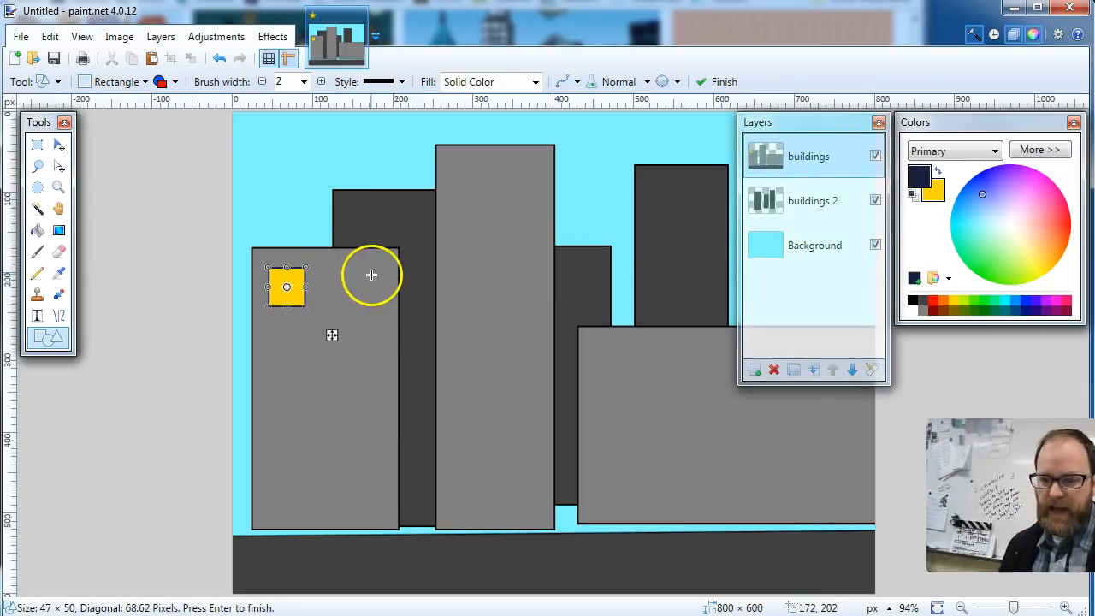
pyautogui.press('Return')
# Draw two more yellow windows beside the first one to complete a row of three across the left building.
pyautogui.moveTo(318, 265)
pyautogui.mouseDown()
pyautogui.moveTo(333, 297)
pyautogui.moveTo(365, 270)
pyautogui.moveTo(370, 297)
pyautogui.moveTo(388, 306)
pyautogui.mouseUp()
pyautogui.press('Return')
pyautogui.click(271, 298)
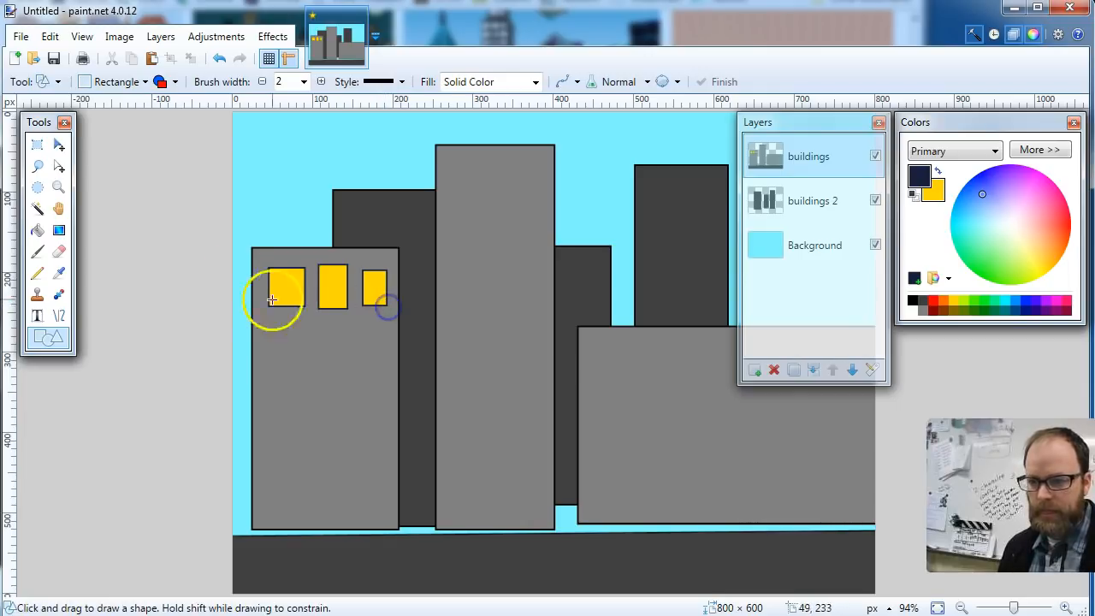
# Select the row of three windows and place a duplicate of it directly below on the left building.
pyautogui.click(39, 147)
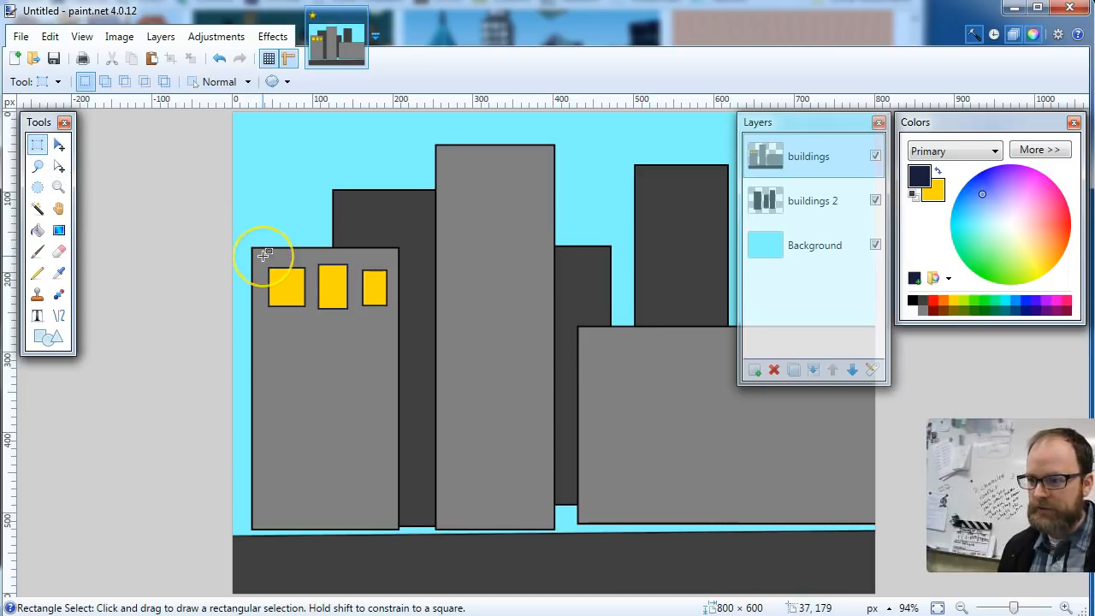
pyautogui.moveTo(265, 254); pyautogui.dragTo(389, 321)
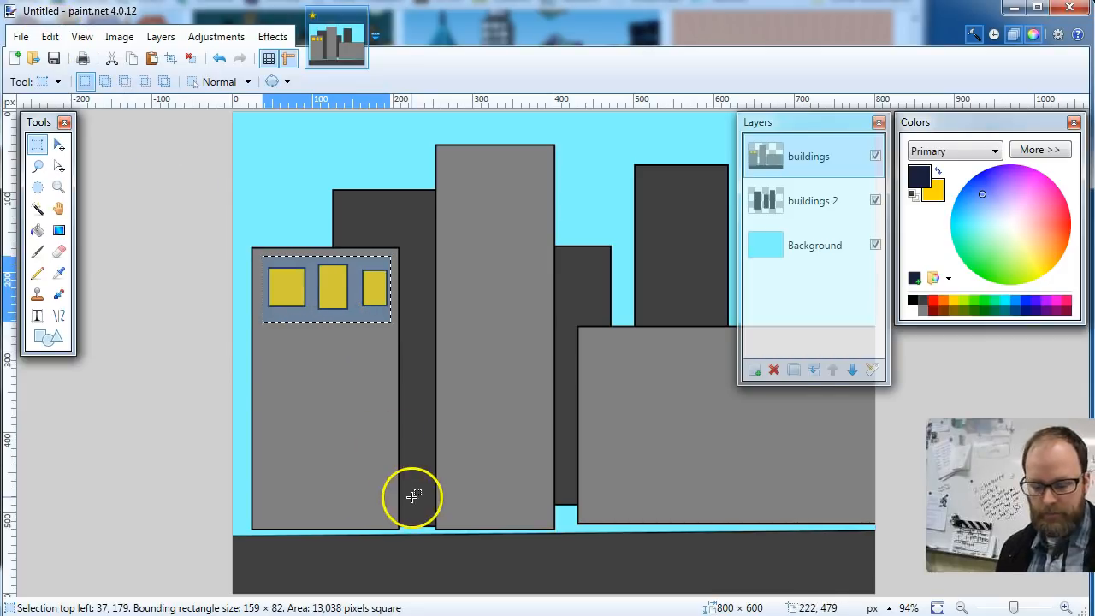
pyautogui.press('m')
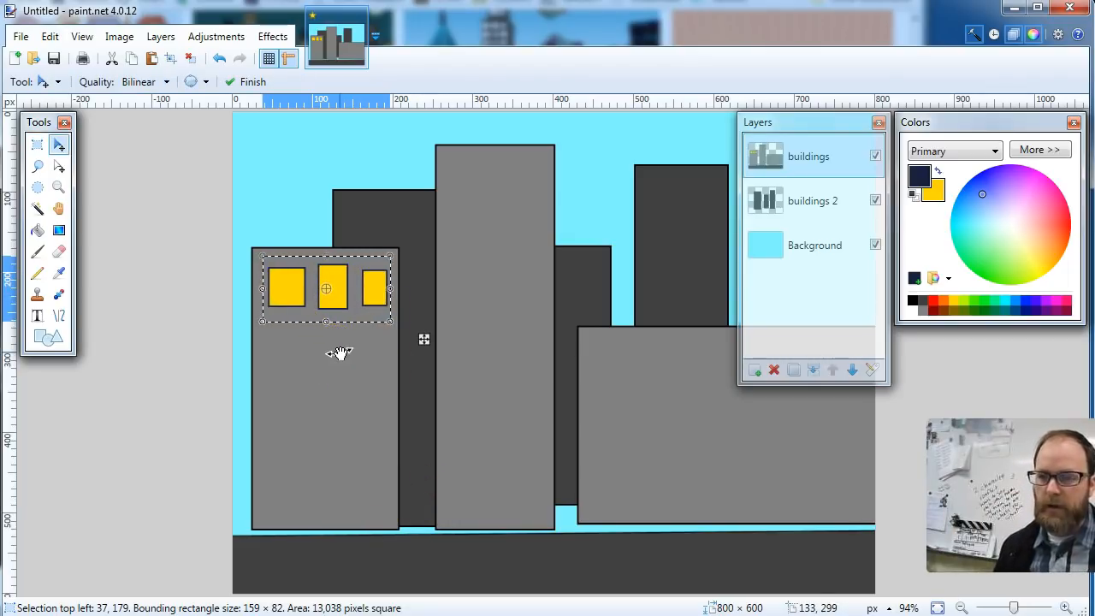
pyautogui.moveTo(349, 307); pyautogui.dragTo(344, 352)
pyautogui.hotkey('ctrl', 'd')
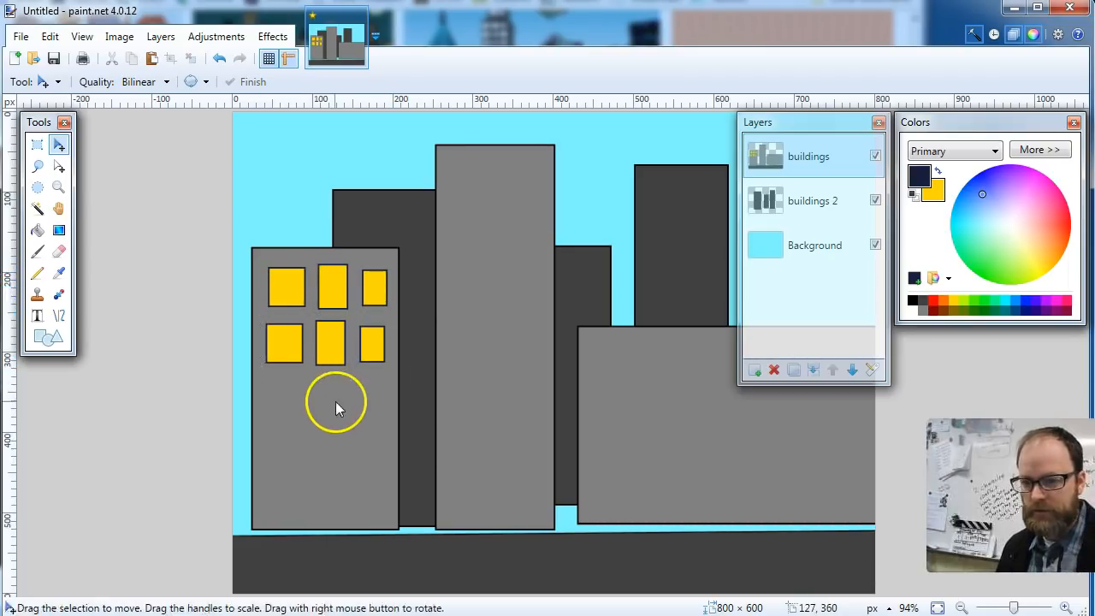
# Copy both window rows into the lower half of the left building and move the Layers window off the canvas.
pyautogui.click(37, 144)
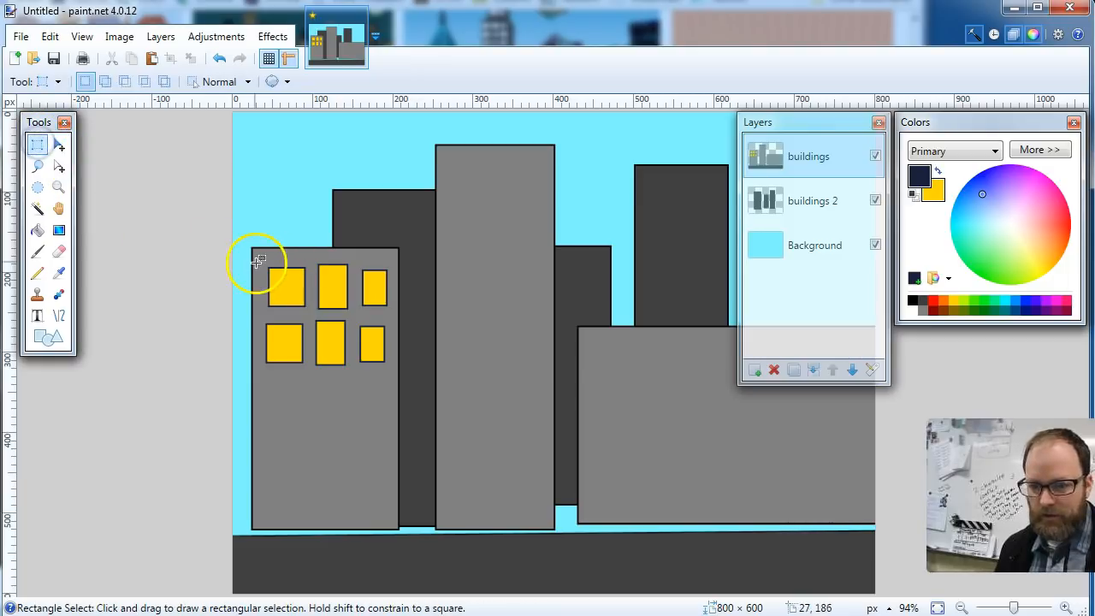
pyautogui.moveTo(260, 249); pyautogui.dragTo(387, 370)
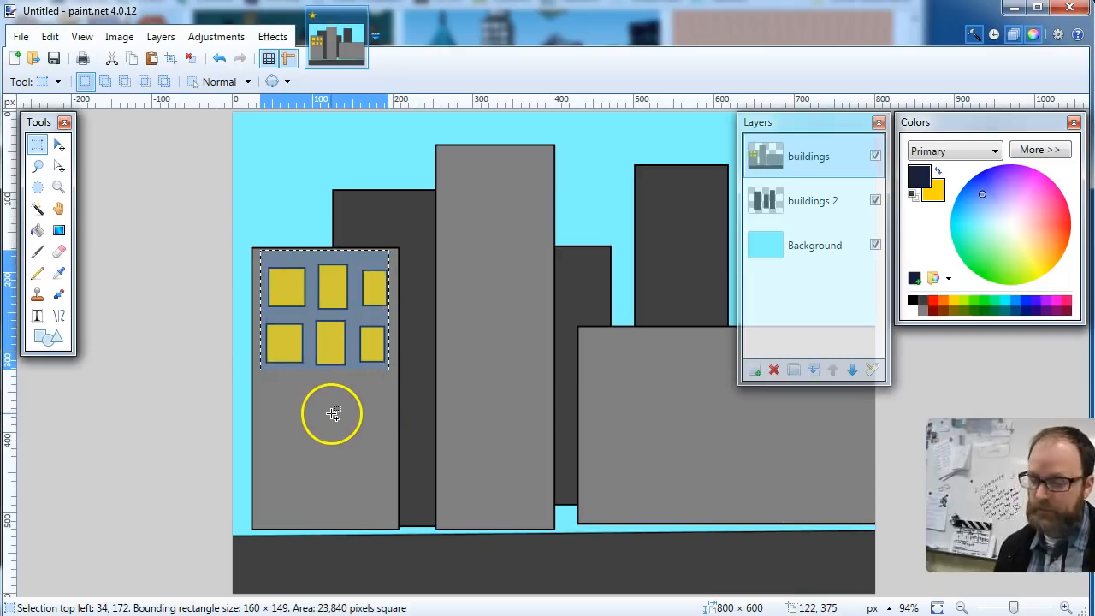
pyautogui.hotkey('ctrl', 'c')
pyautogui.hotkey('ctrl', 'v')
pyautogui.moveTo(319, 344); pyautogui.dragTo(318, 464)
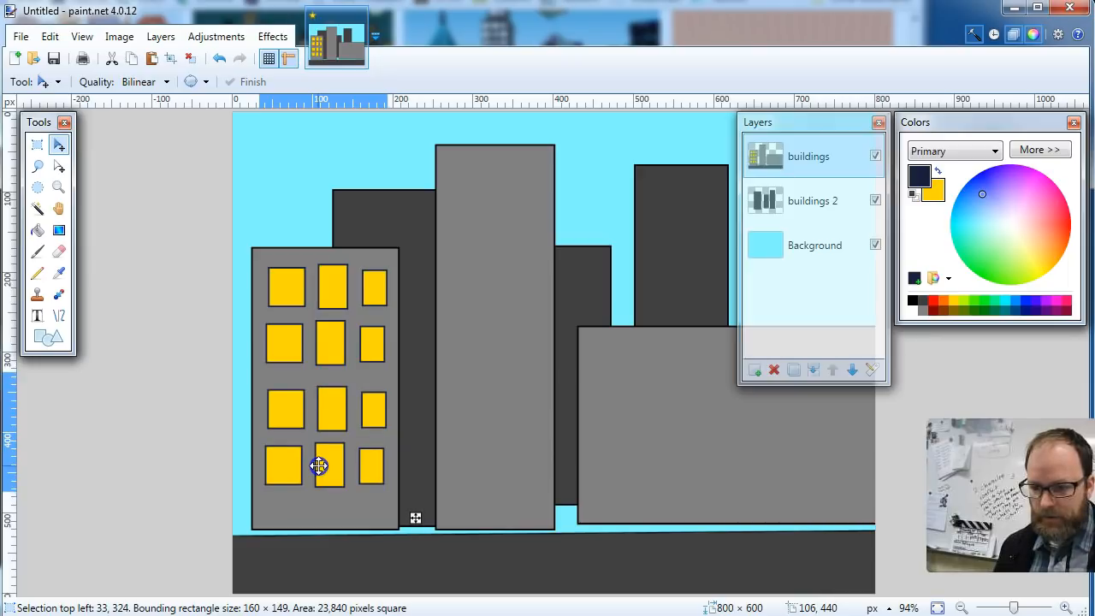
pyautogui.press('Return')
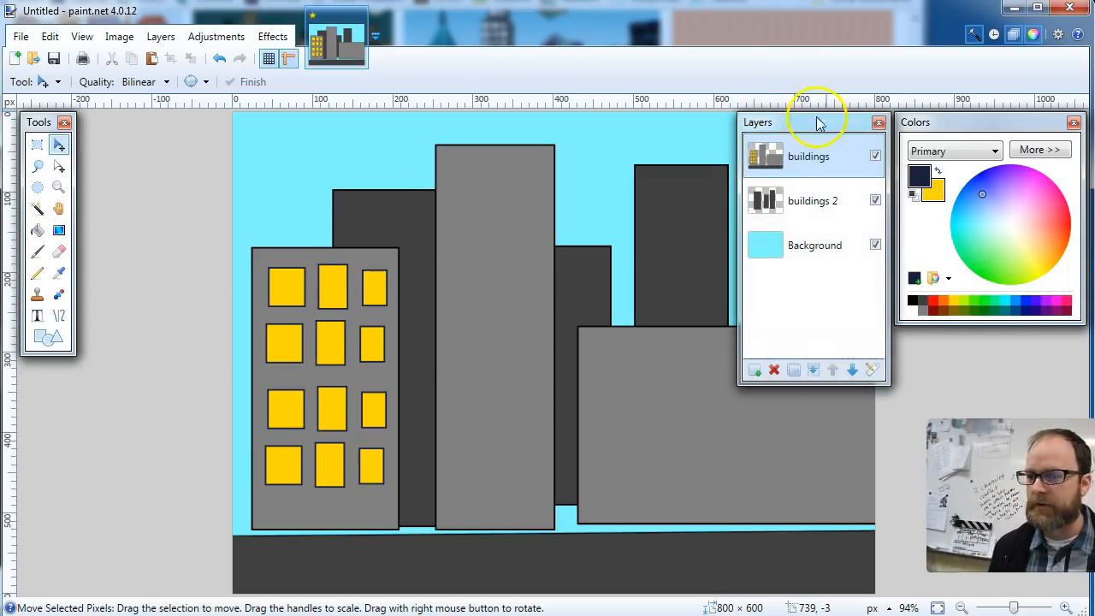
pyautogui.moveTo(806, 123); pyautogui.dragTo(153, 121)
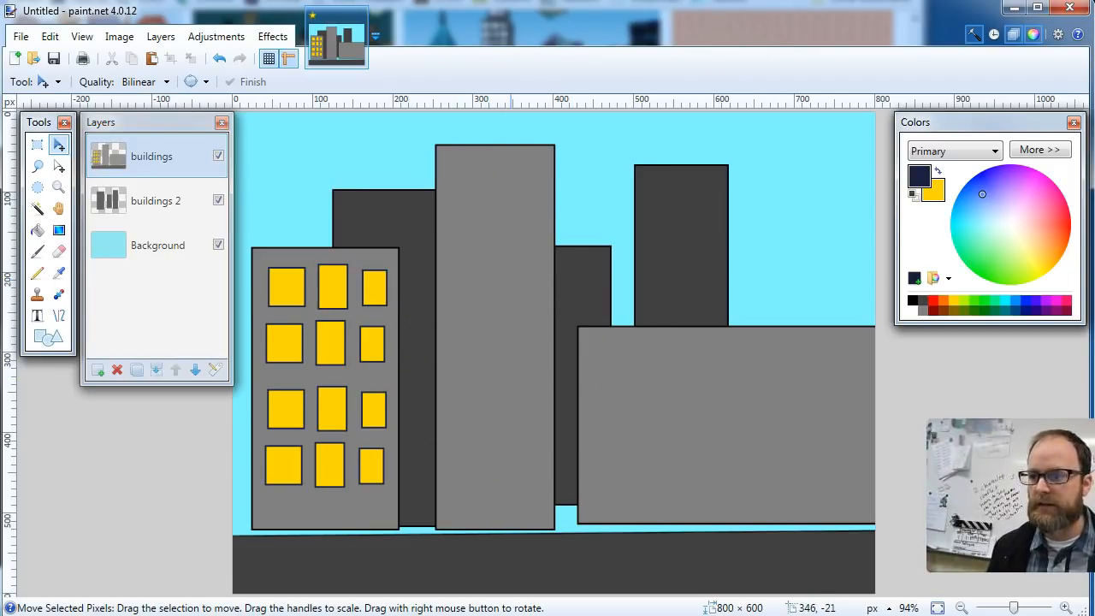
# Switch to the browser's cartoon city image results, examine the skyline with clouds and sun as reference, and return to paint.net.
pyautogui.hotkey('alt', 'Tab')
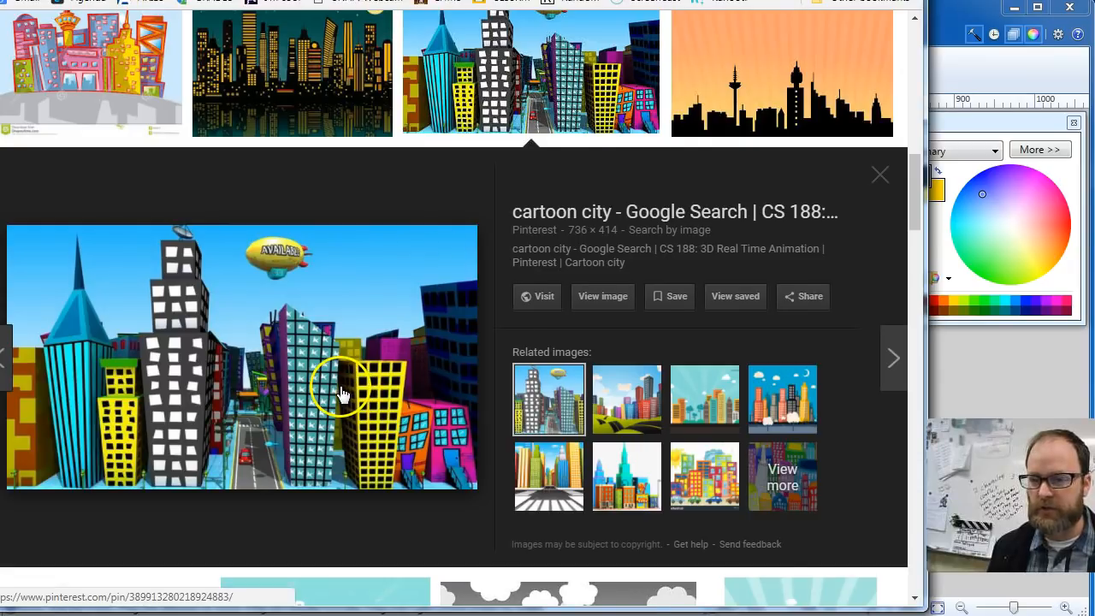
pyautogui.scroll(3, 343, 392)
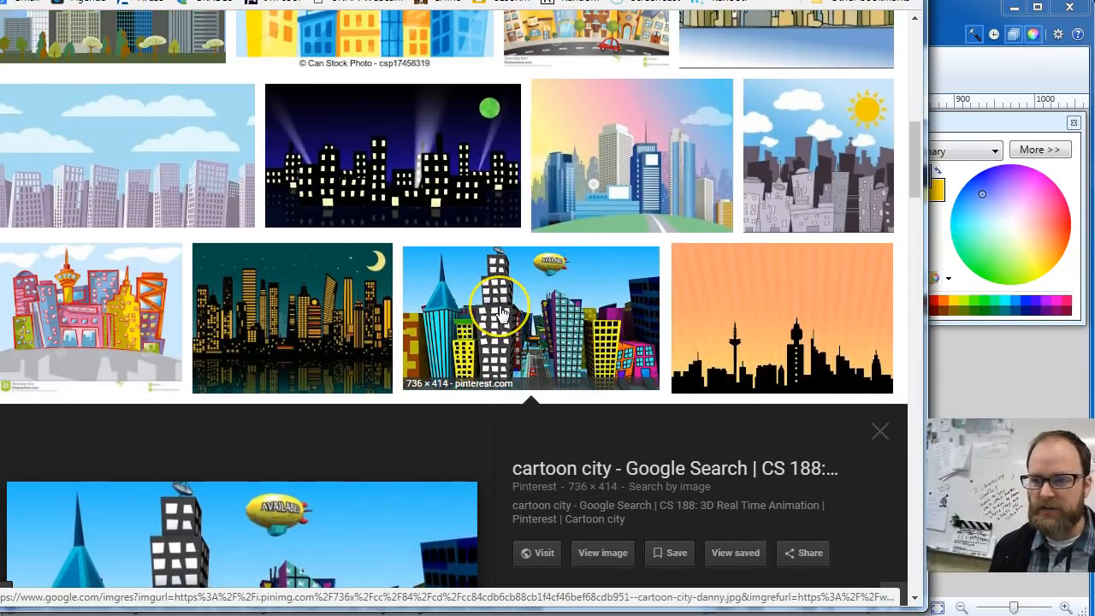
pyautogui.scroll(1, 505, 314)
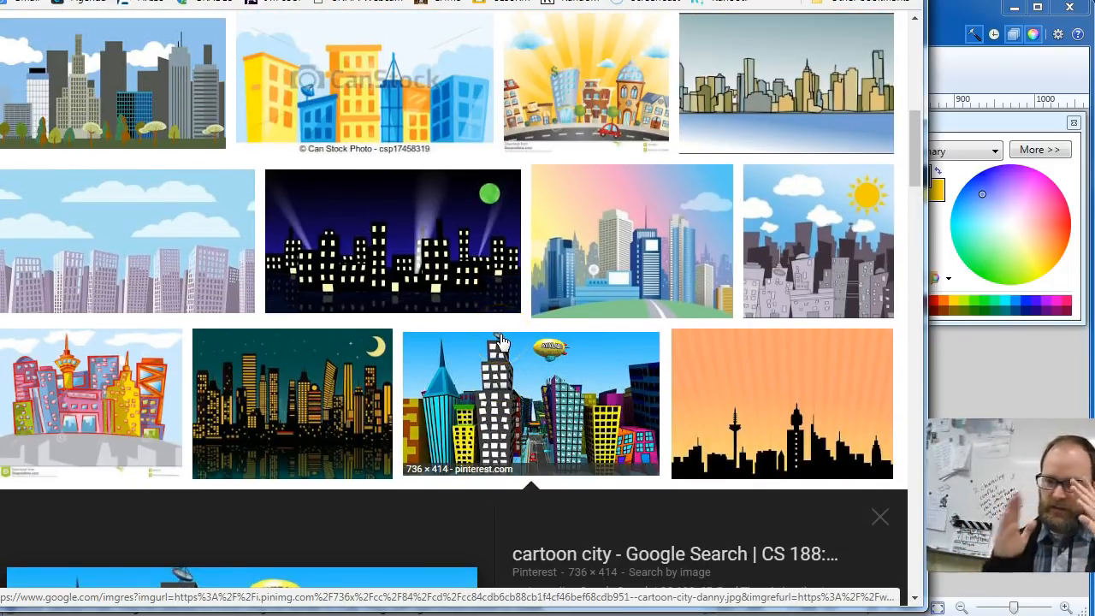
pyautogui.click(751, 311)
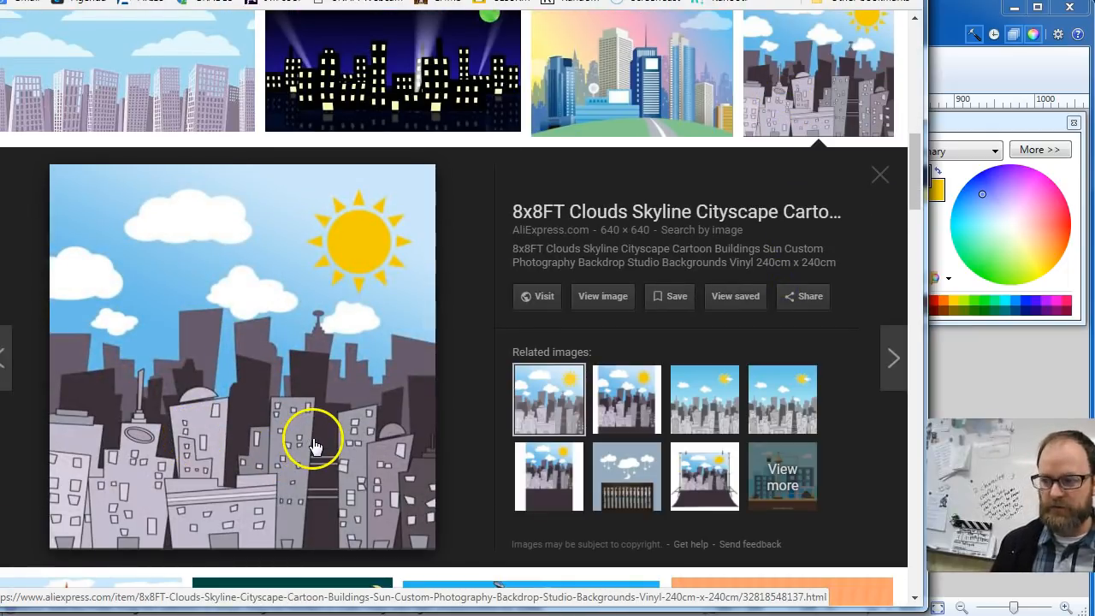
pyautogui.click(941, 19)
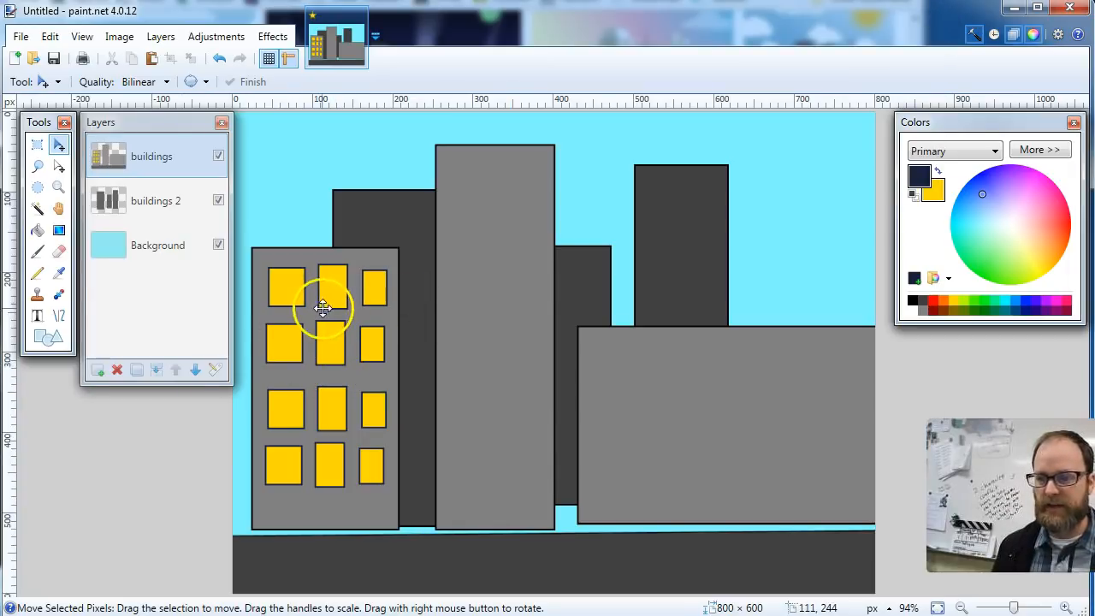
# Copy the left building's four window rows onto the upper part of the tall middle building, narrowing them to fit its width.
pyautogui.click(37, 145)
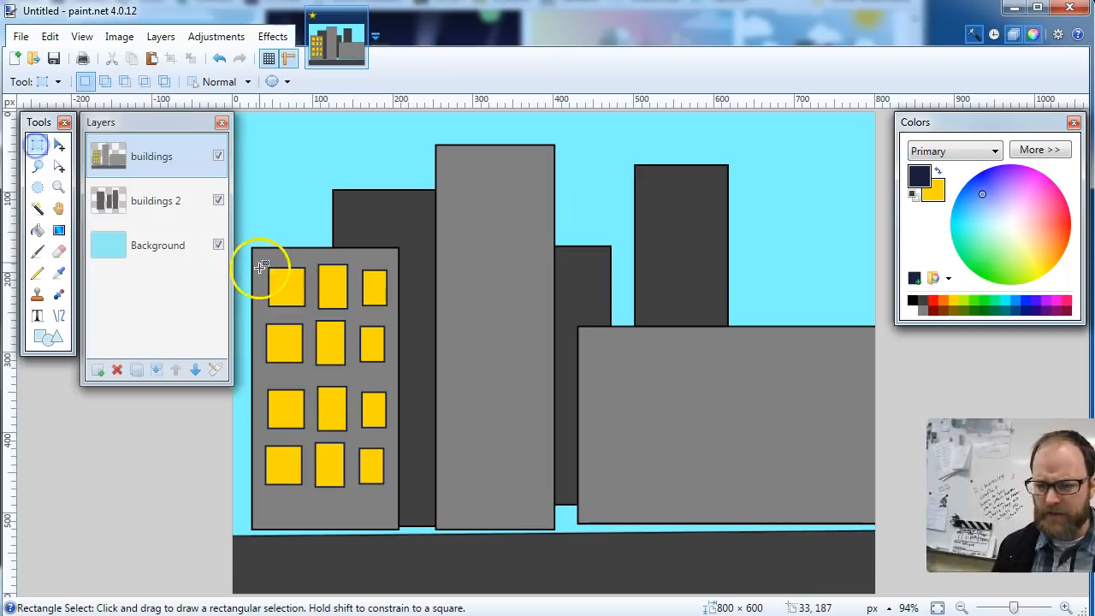
pyautogui.moveTo(260, 258); pyautogui.dragTo(389, 495)
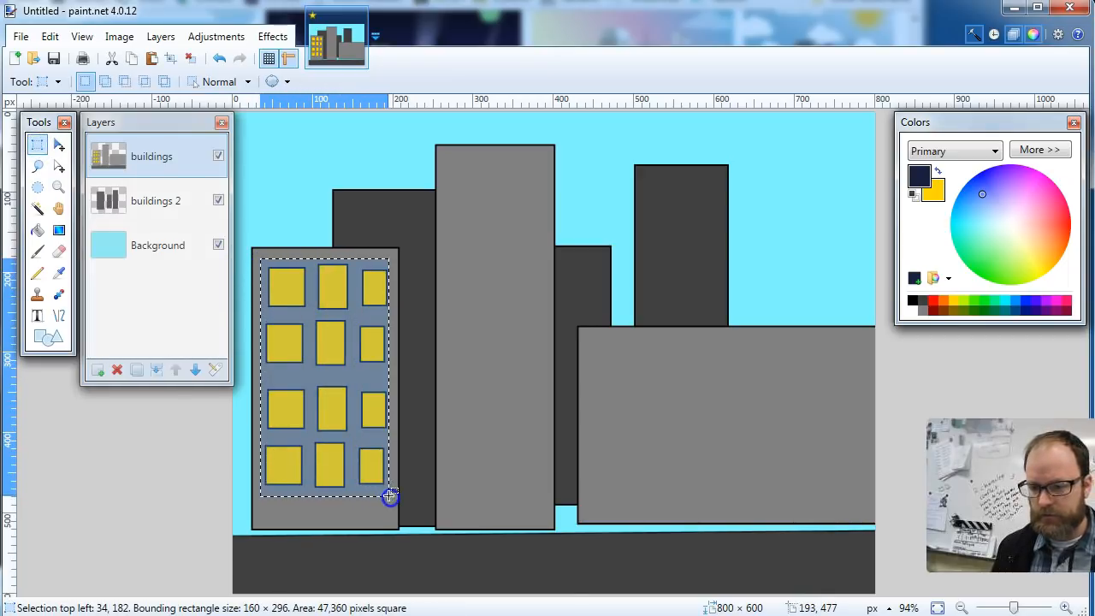
pyautogui.hotkey('ctrl', 'c')
pyautogui.hotkey('ctrl', 'v')
pyautogui.moveTo(332, 395); pyautogui.dragTo(539, 318)
pyautogui.moveTo(434, 317); pyautogui.dragTo(441, 316)
pyautogui.moveTo(482, 328); pyautogui.dragTo(481, 284)
pyautogui.hotkey('ctrl', 'd')
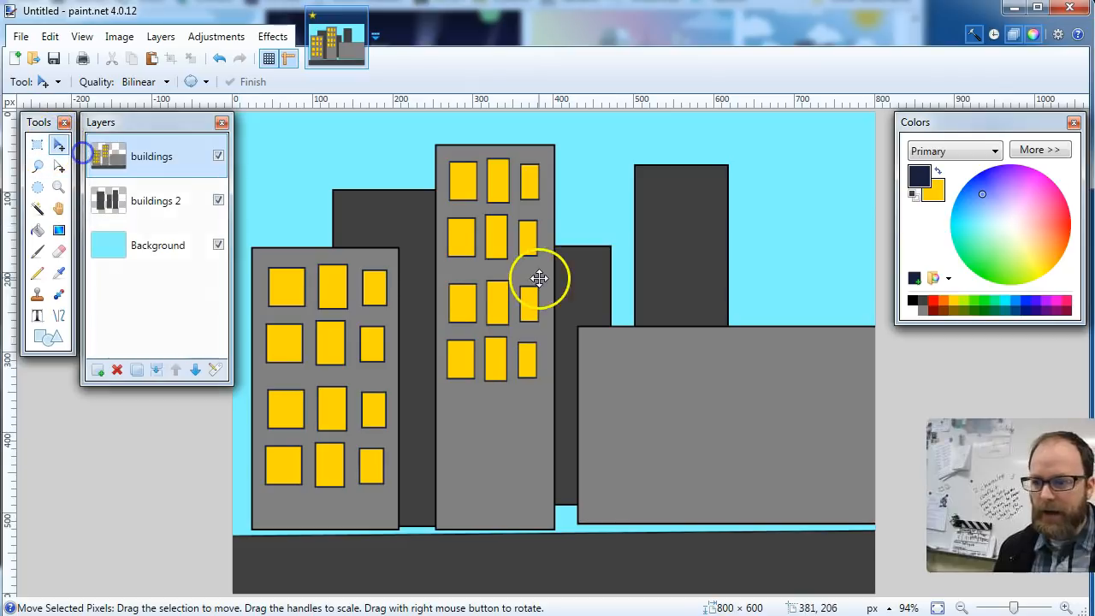
# Duplicate the tall building's lower two window rows into the empty area beneath them.
pyautogui.click(37, 144)
pyautogui.moveTo(442, 264); pyautogui.dragTo(547, 384)
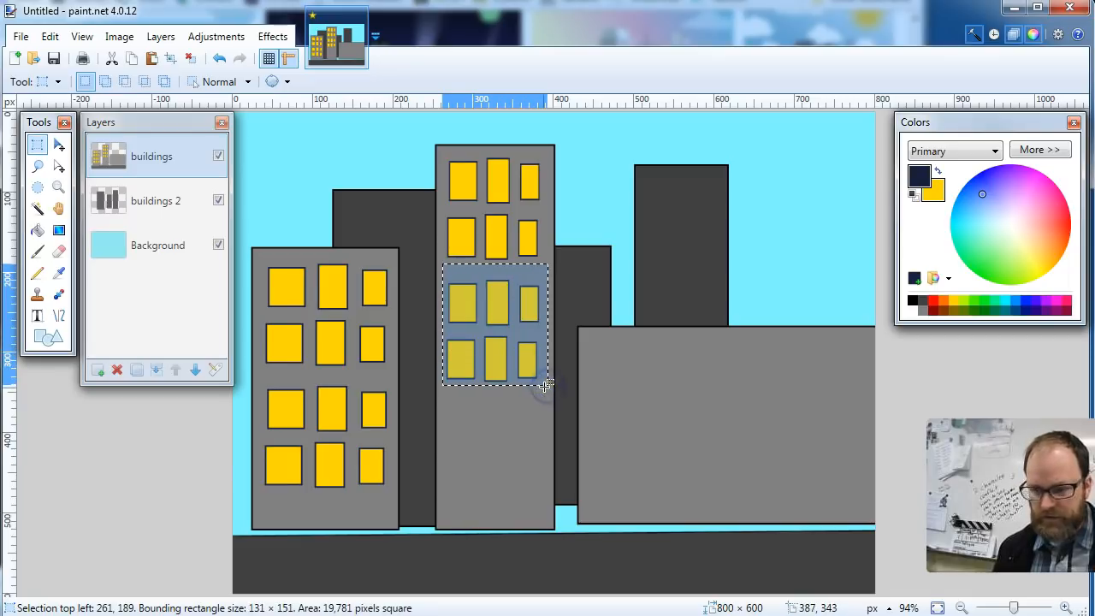
pyautogui.press('m')
pyautogui.moveTo(505, 342); pyautogui.dragTo(502, 445)
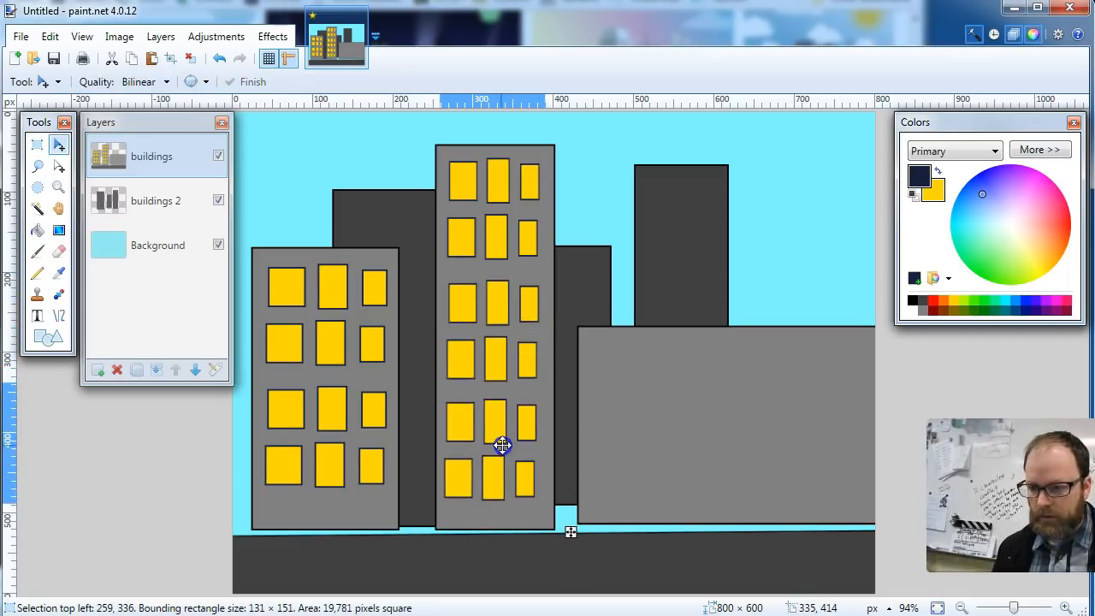
pyautogui.hotkey('ctrl', 'd')
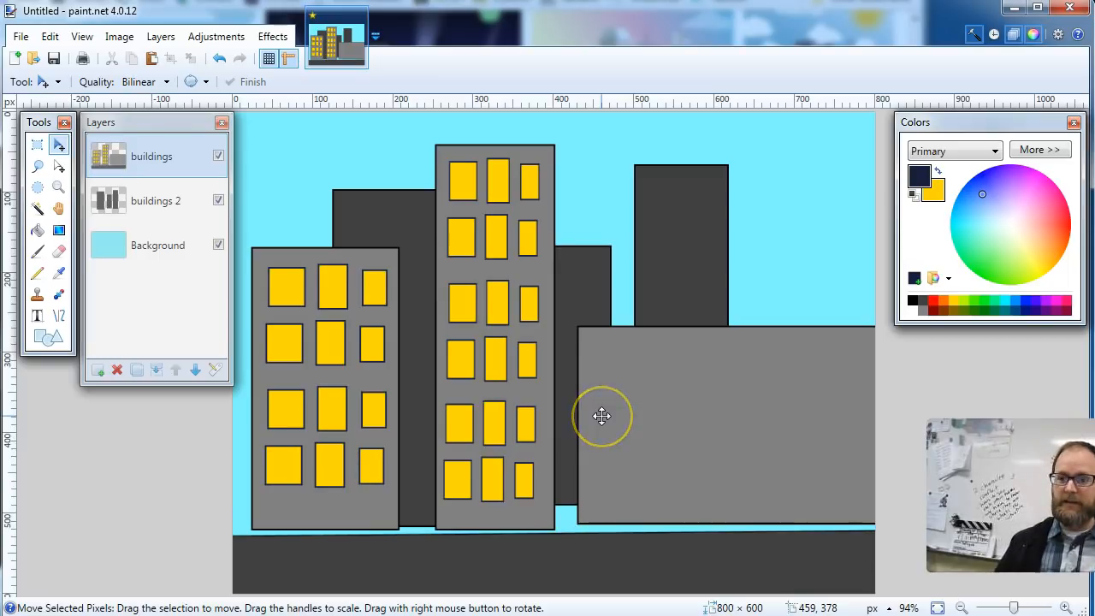